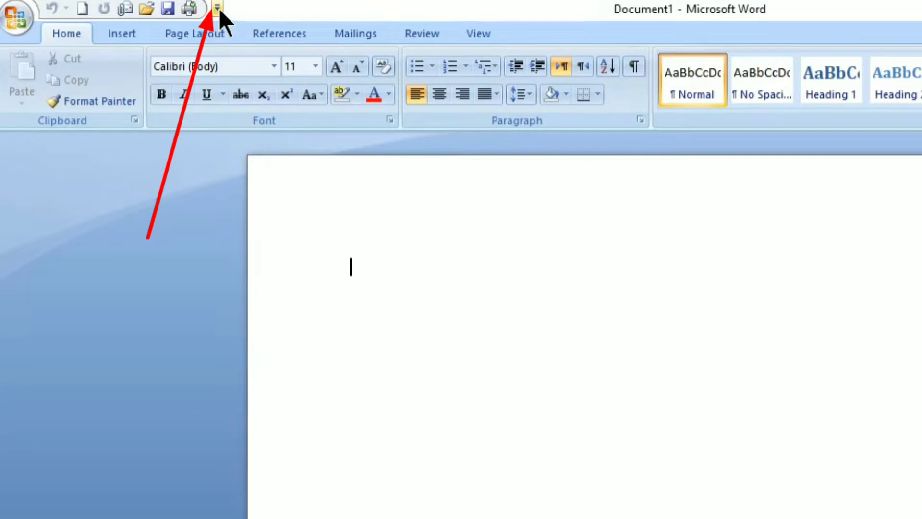
# - Remove the E-mail and Quick Print commands from the Quick Access Toolbar
pyautogui.click(217, 8)
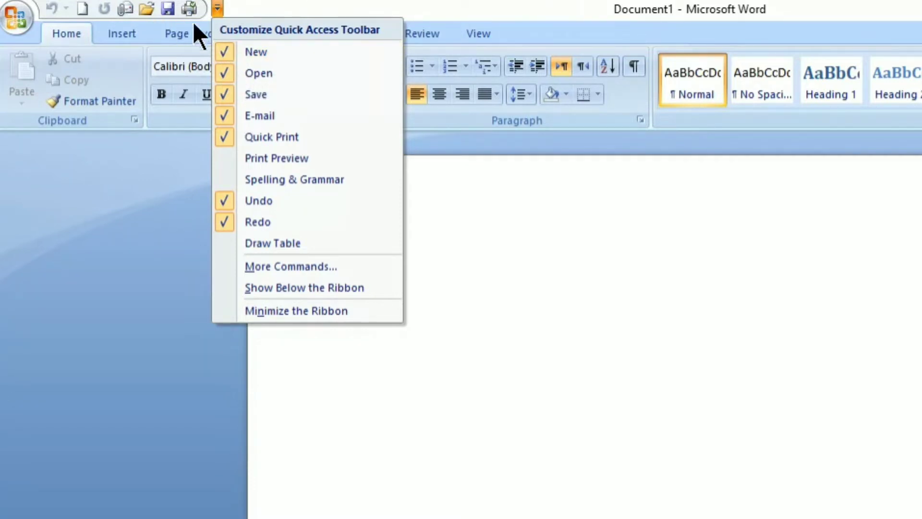
pyautogui.click(224, 116)
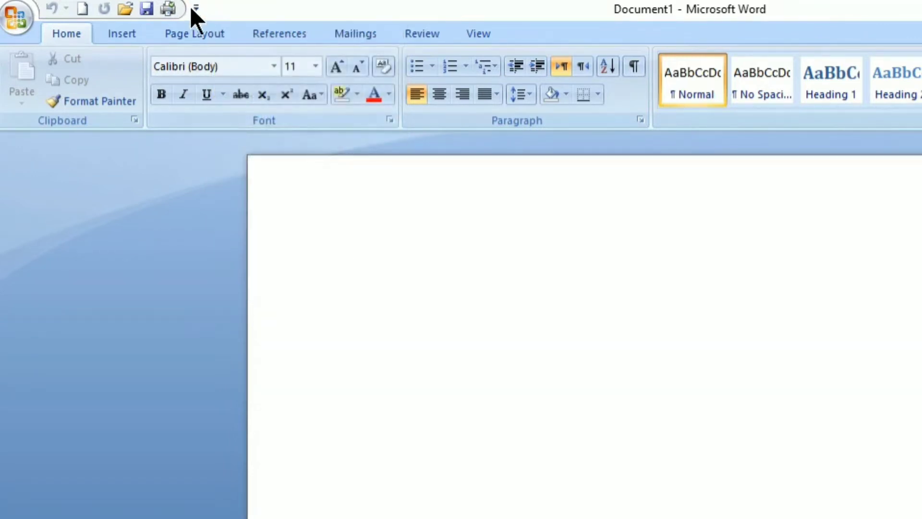
pyautogui.click(196, 7)
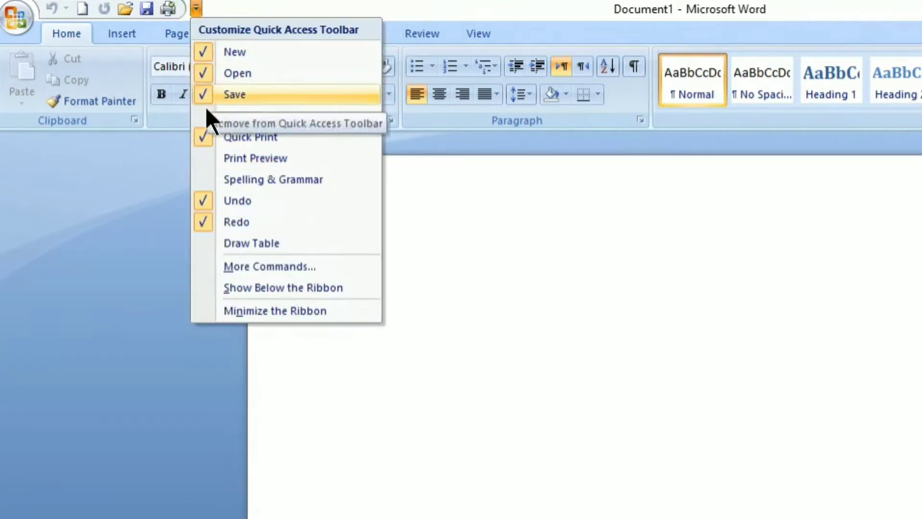
pyautogui.click(201, 132)
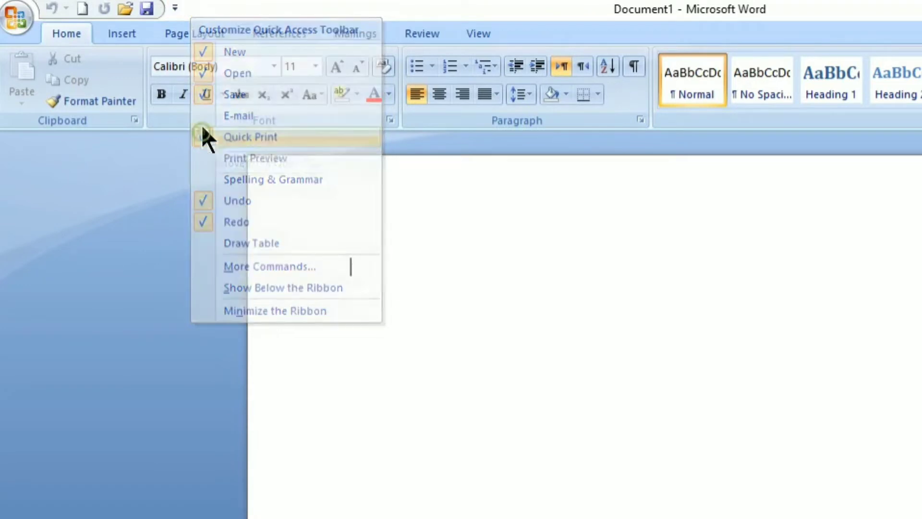
pyautogui.click(174, 8)
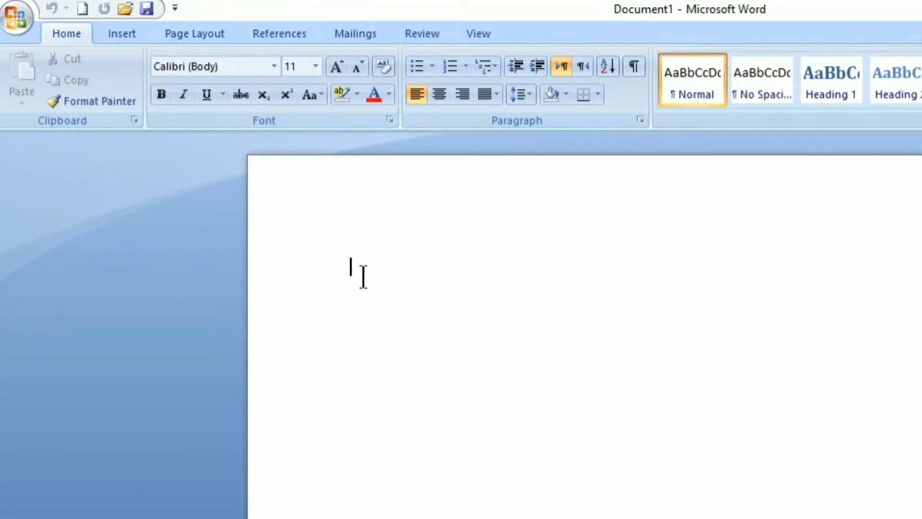
# - Fill the blank document with sample paragraphs generated by the =rand(4,5) formula
pyautogui.write('=rand')
pyautogui.write('4,5)')
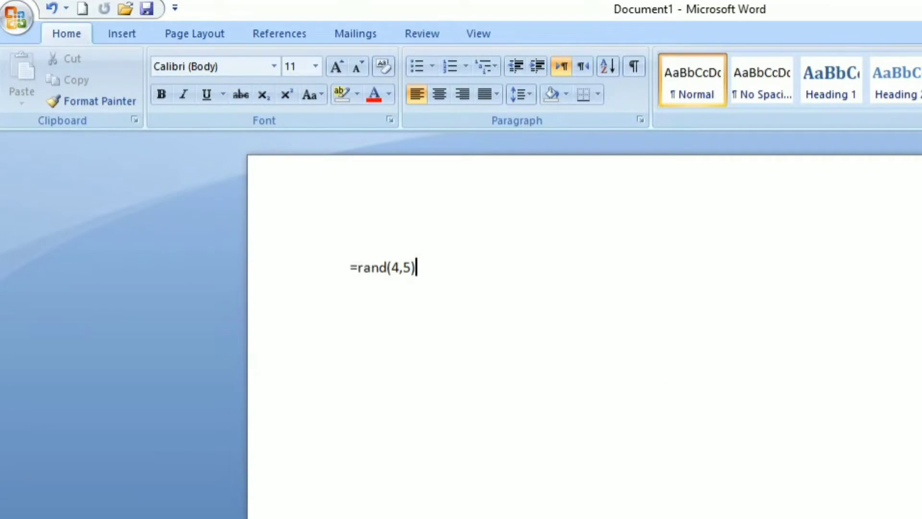
pyautogui.press('Return')
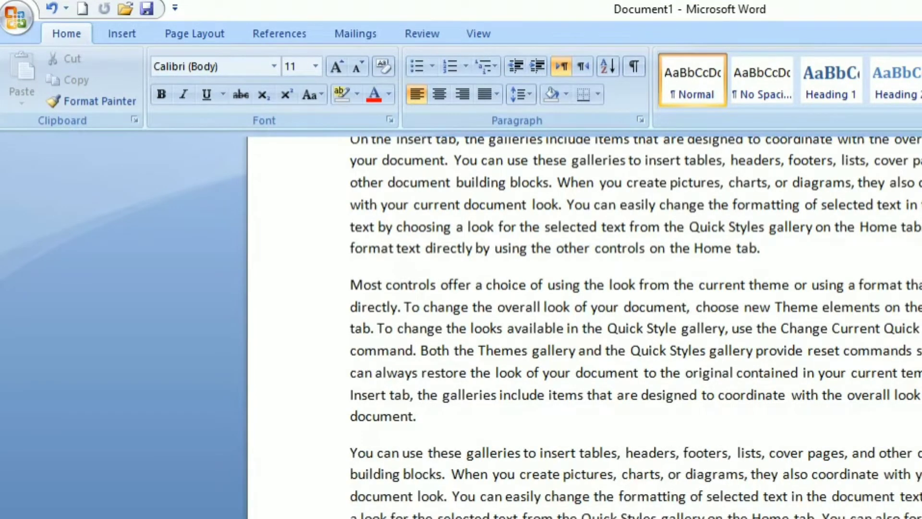
pyautogui.scroll(3, 585, 327)
pyautogui.click(429, 310)
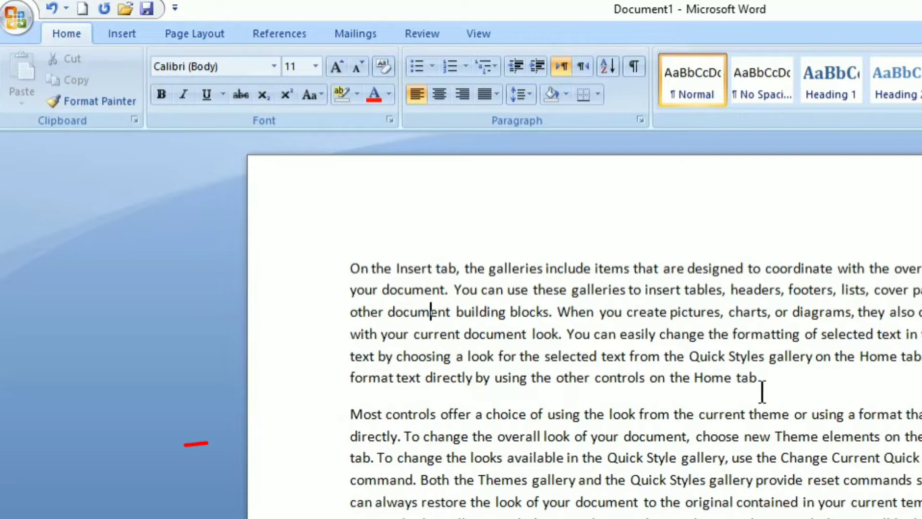
# - Cut "on the Home tab." from the end of the first paragraph and paste it back in the same place
pyautogui.moveTo(760, 380); pyautogui.dragTo(657, 381)
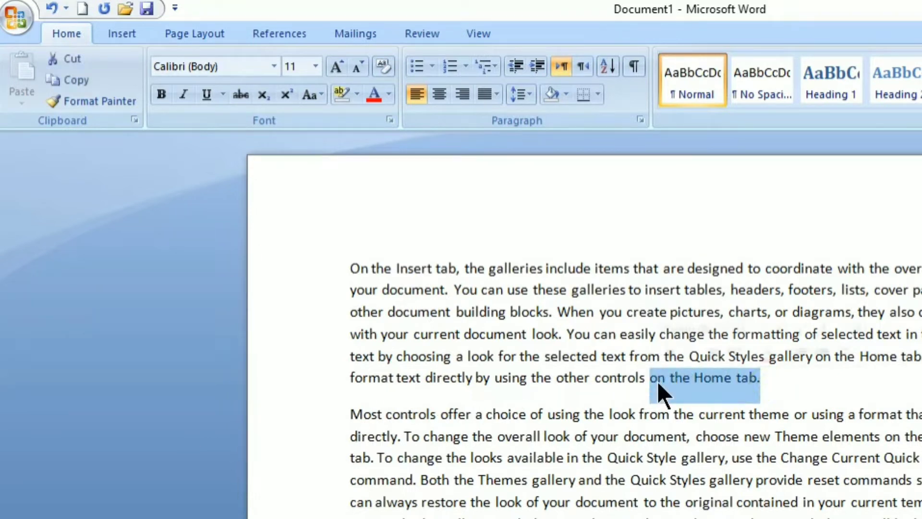
pyautogui.hotkey('ctrl', 'c')
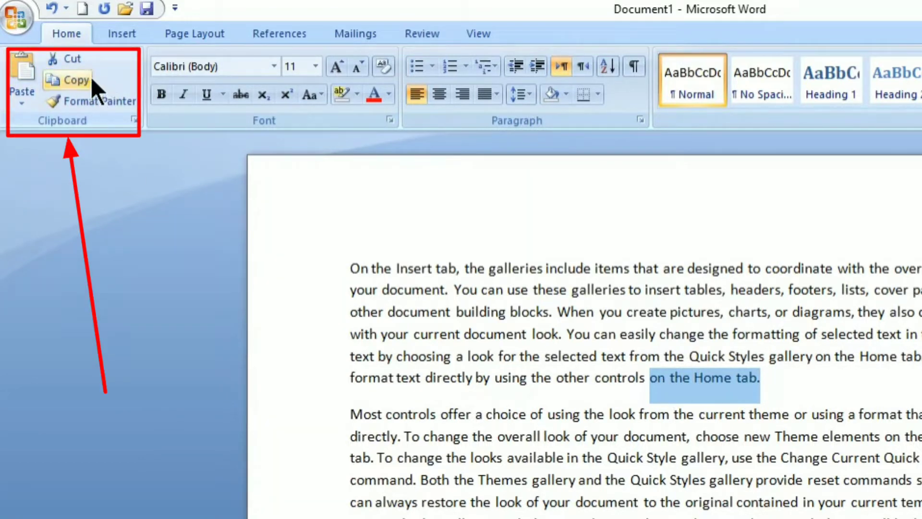
pyautogui.click(73, 59)
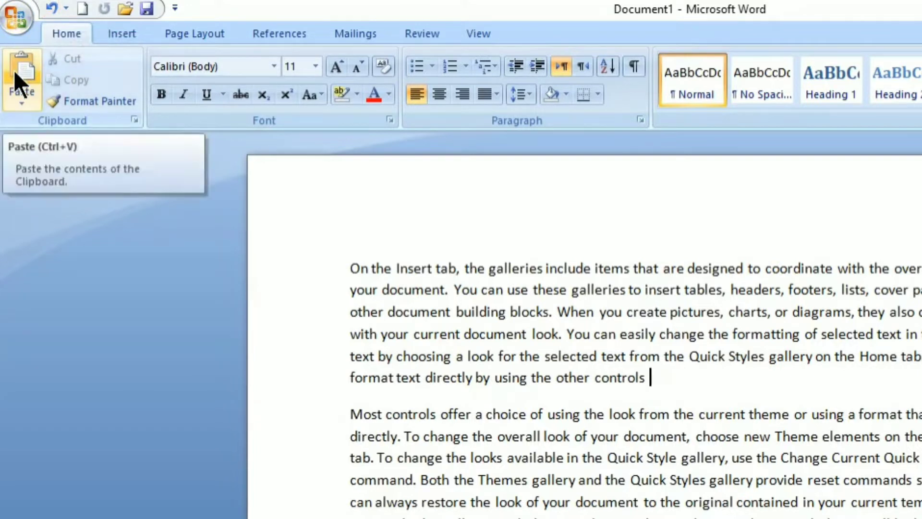
pyautogui.click(651, 378)
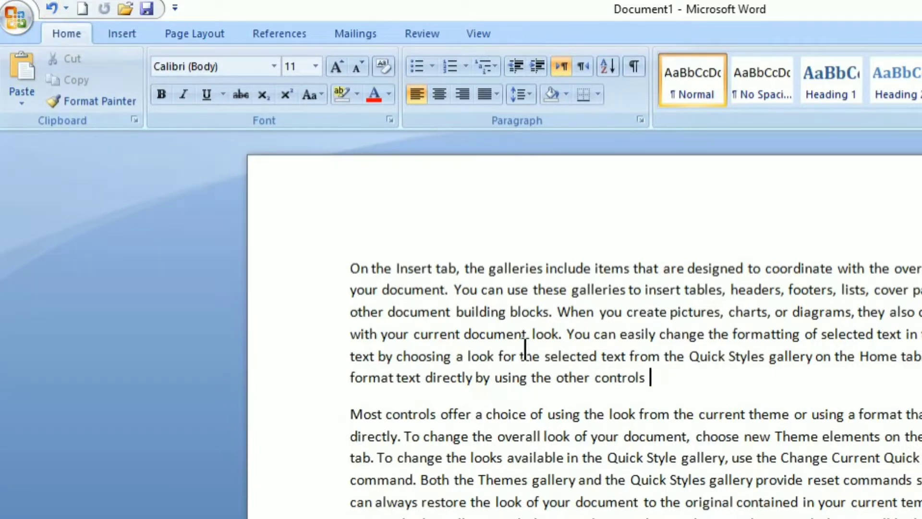
pyautogui.click(19, 72)
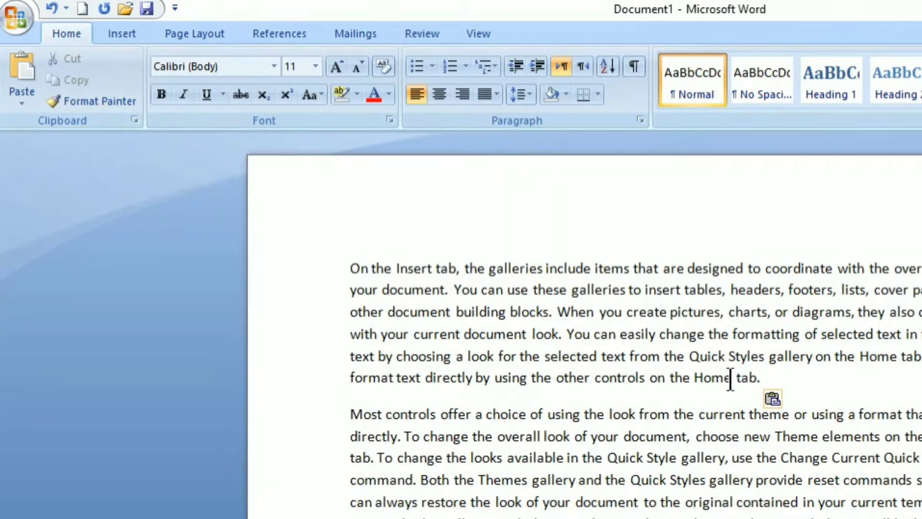
# - Copy "other controls on the Home tab." from the first paragraph's end and paste it at the start of that paragraph
pyautogui.moveTo(765, 377); pyautogui.dragTo(584, 377)
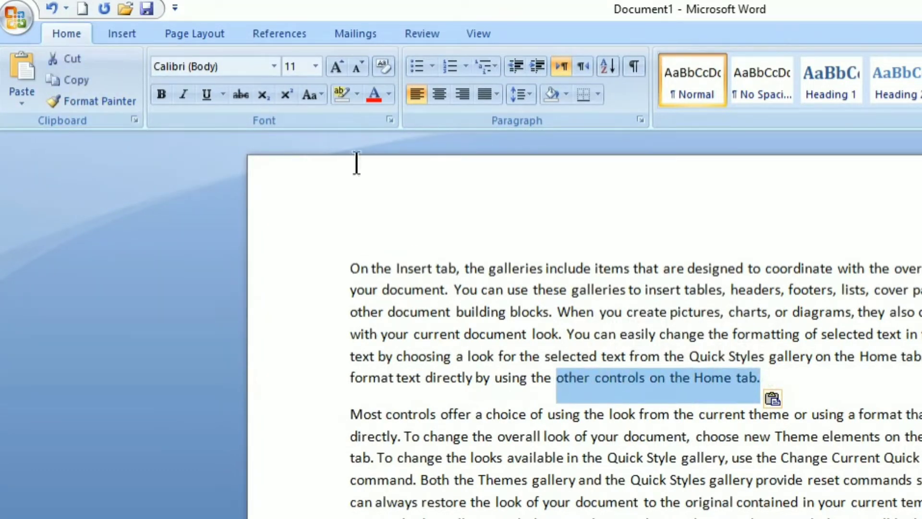
pyautogui.click(69, 81)
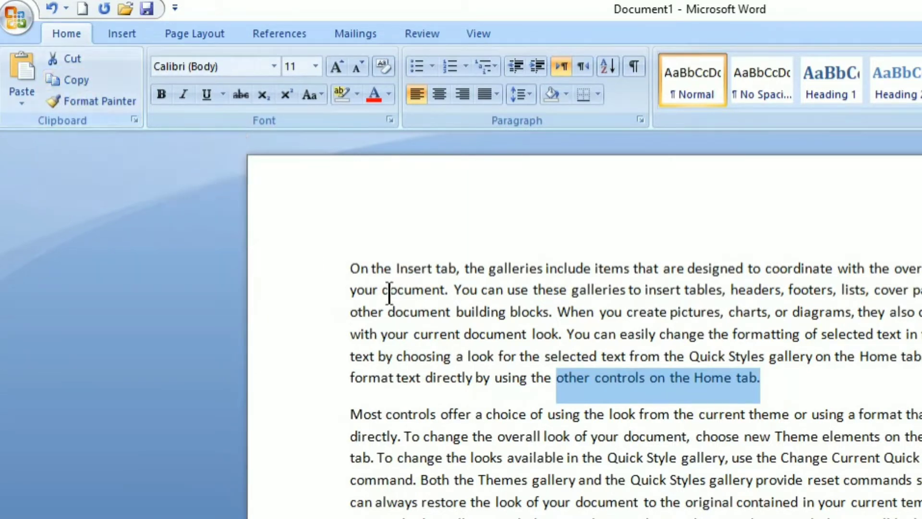
pyautogui.click(351, 266)
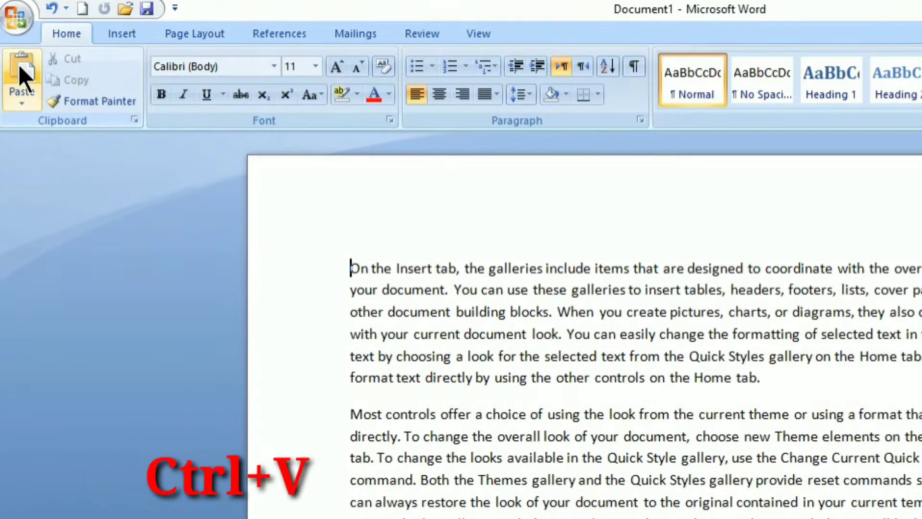
pyautogui.hotkey('ctrl', 'v')
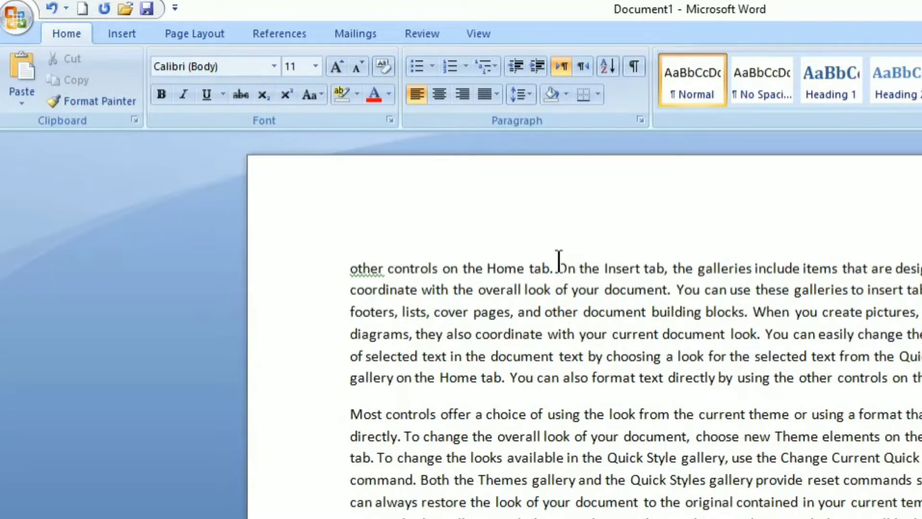
# - Add a new line above the first paragraph reading "The Light Computer Center in Deoband"
pyautogui.moveTo(560, 263); pyautogui.dragTo(597, 266)
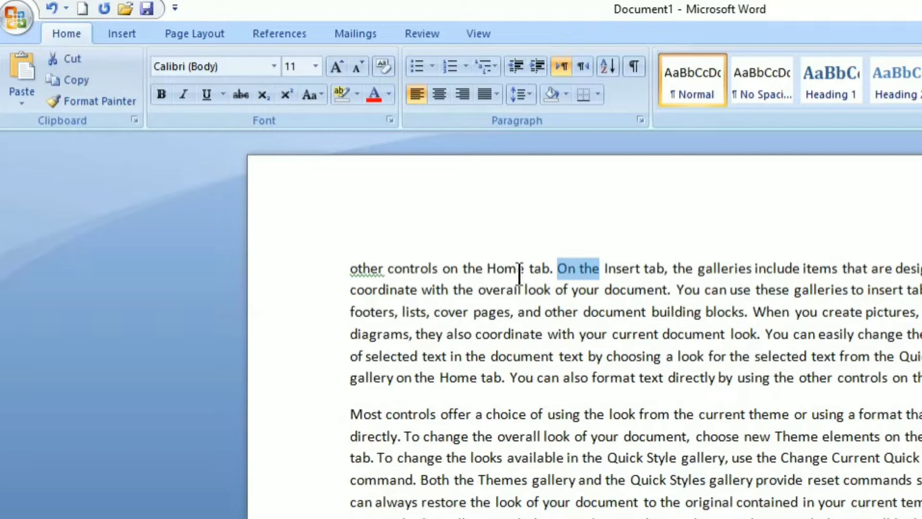
pyautogui.click(516, 268)
pyautogui.press('Return')
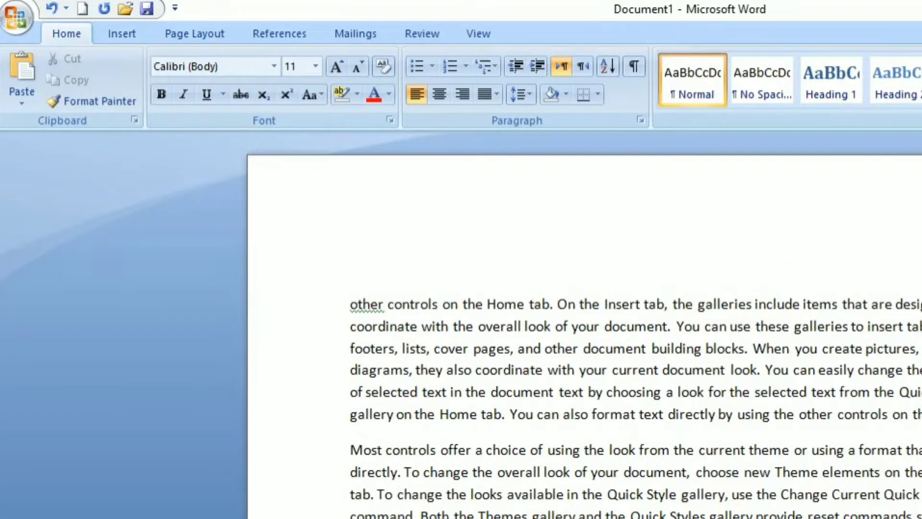
pyautogui.click(515, 271)
pyautogui.hotkey('ctrl', 'alt', 'c')
pyautogui.press('BackSpace')
pyautogui.write('The Light Computer Center')
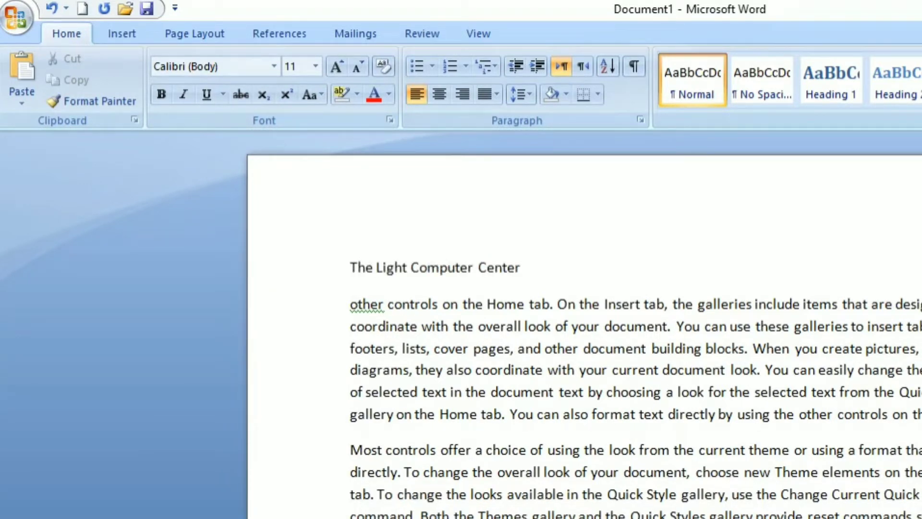
pyautogui.write(' in Deoband')
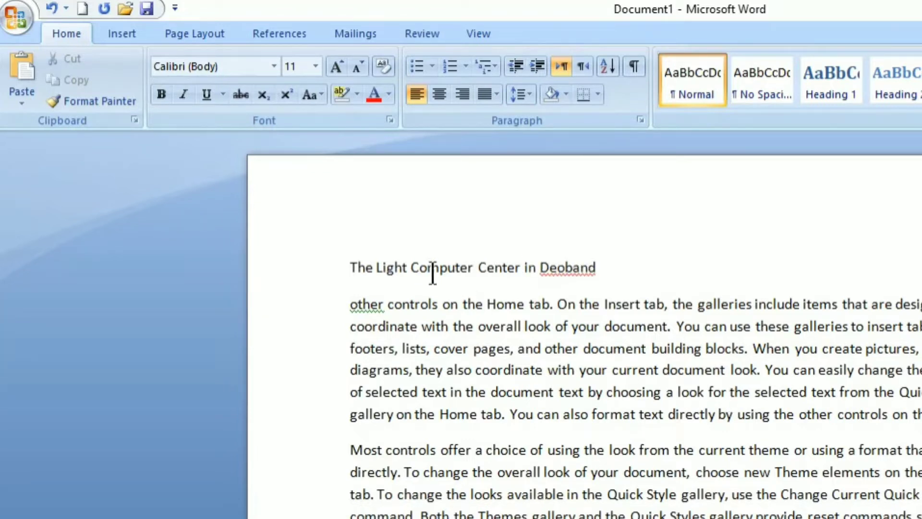
# - Format the word "Computer" in the title line as bold, italic and single-underlined, without strikethrough
pyautogui.moveTo(409, 265); pyautogui.dragTo(421, 264)
pyautogui.moveTo(469, 268); pyautogui.dragTo(471, 266)
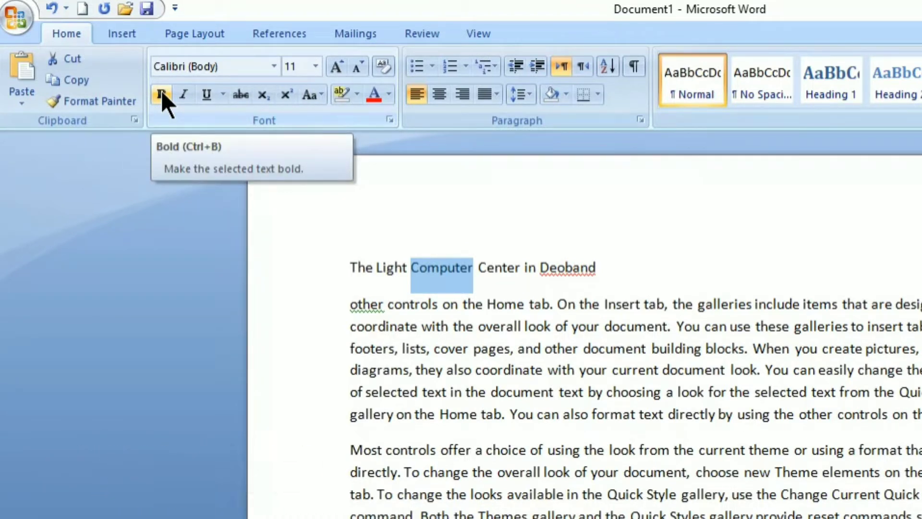
pyautogui.click(161, 93)
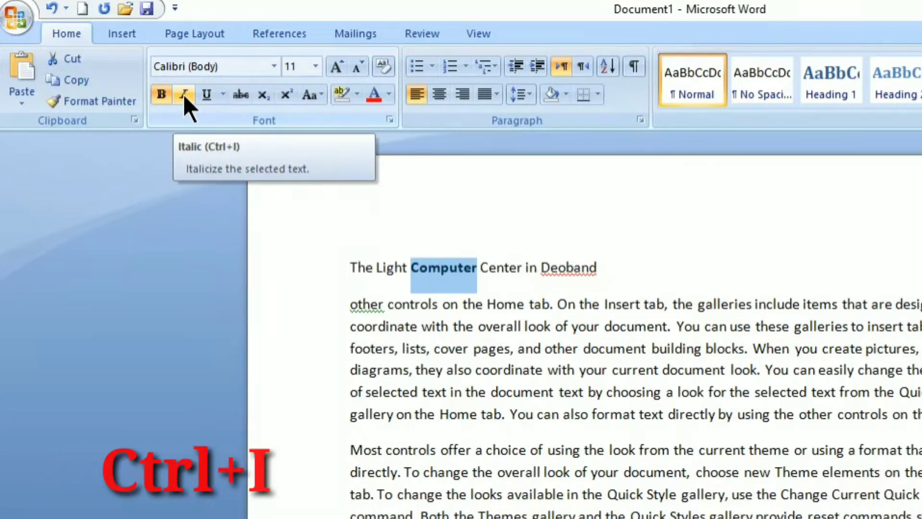
pyautogui.click(183, 94)
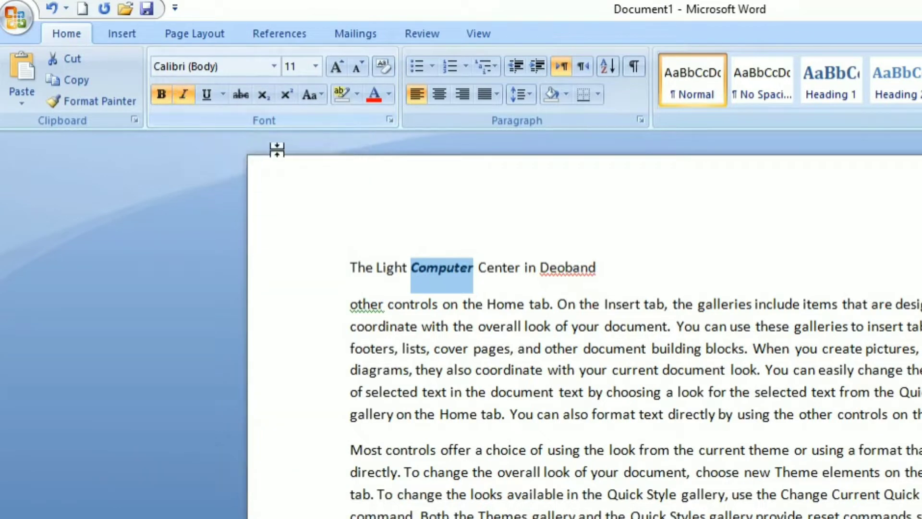
pyautogui.click(209, 95)
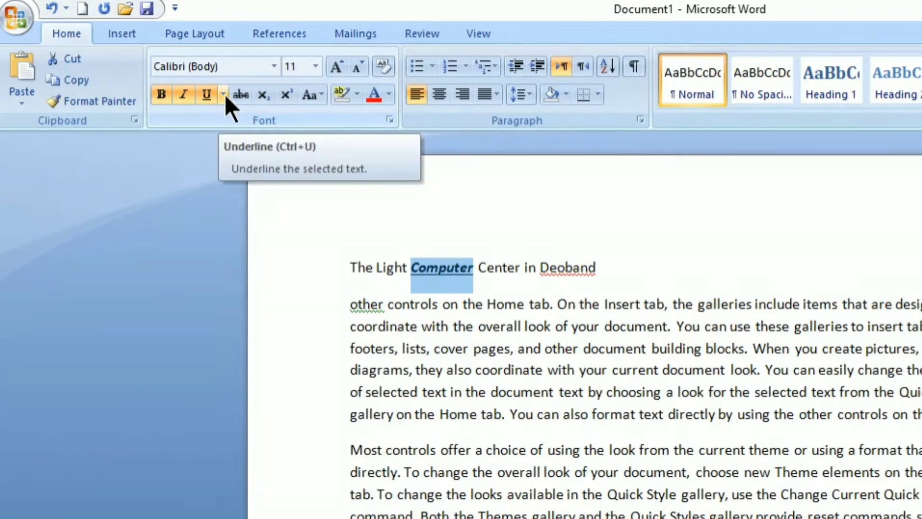
pyautogui.click(224, 94)
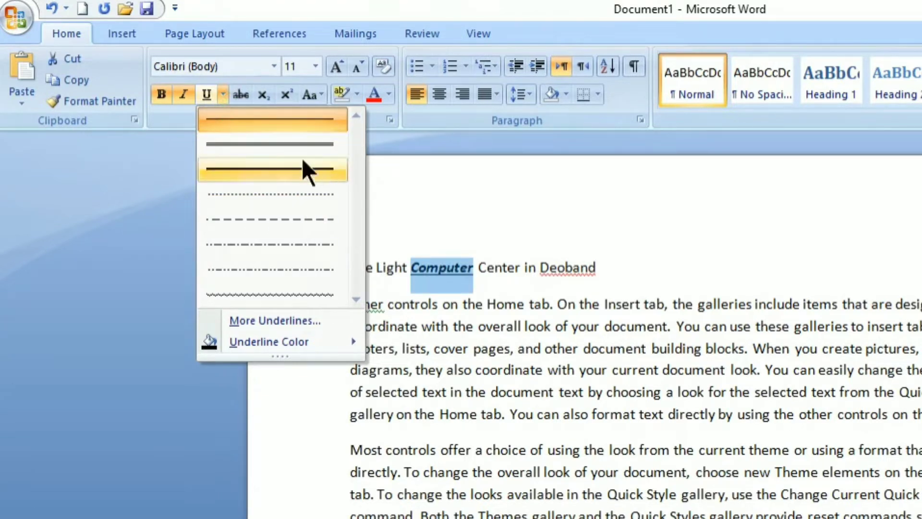
pyautogui.click(266, 118)
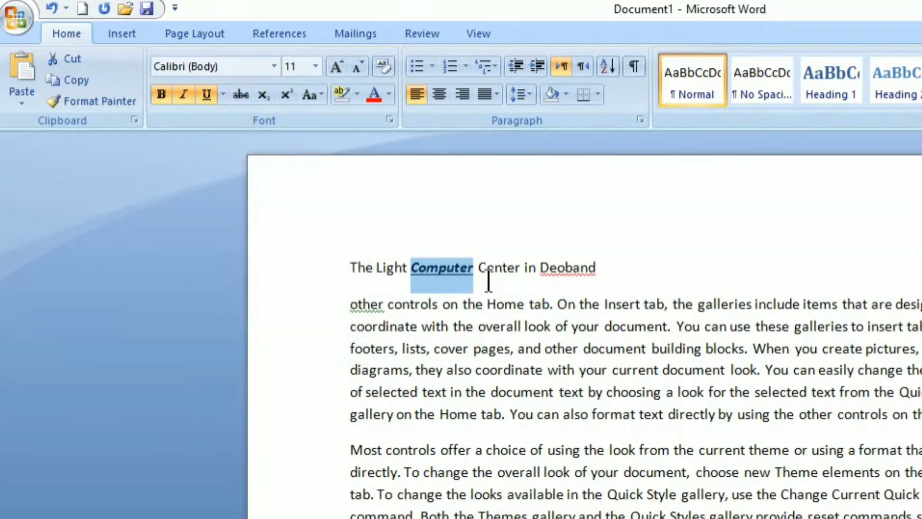
pyautogui.click(235, 92)
pyautogui.click(236, 93)
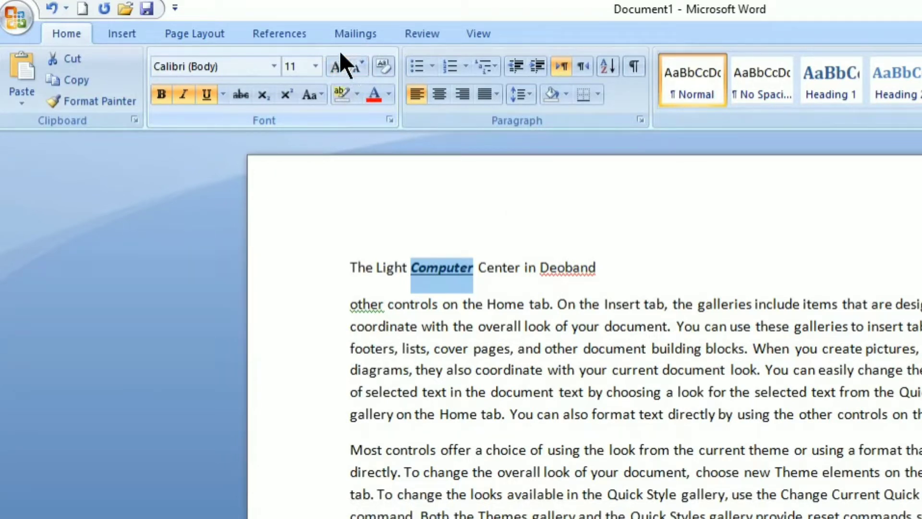
# - Try growing and shrinking the font of "Computer" in the title line, and set its size to 16
pyautogui.click(336, 66)
pyautogui.click(336, 66)
pyautogui.click(320, 65)
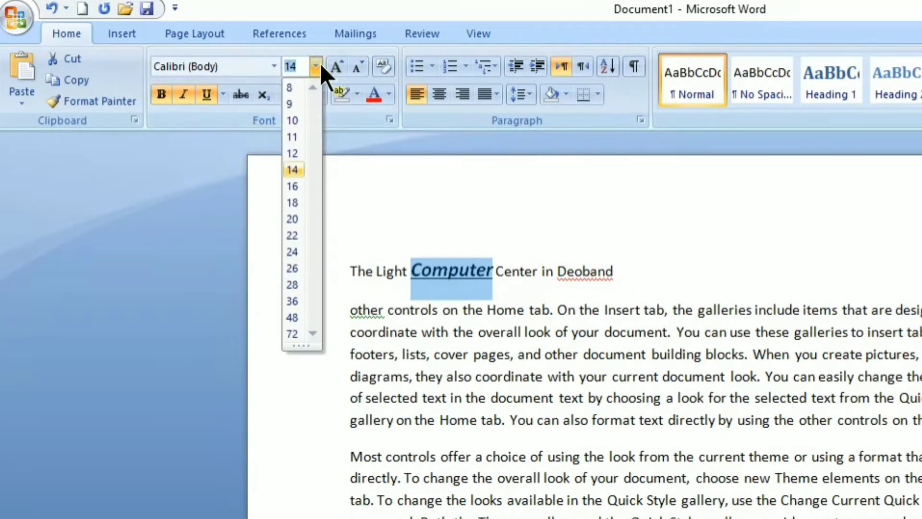
pyautogui.click(359, 63)
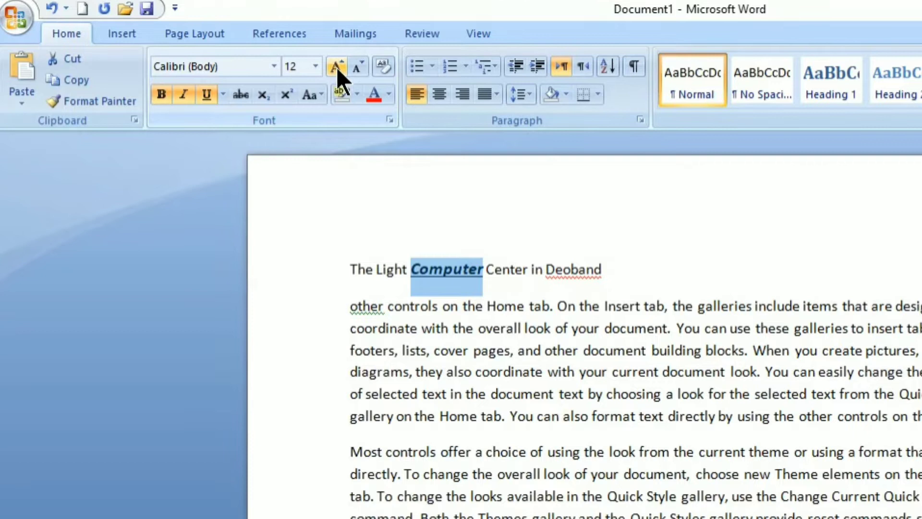
pyautogui.click(317, 67)
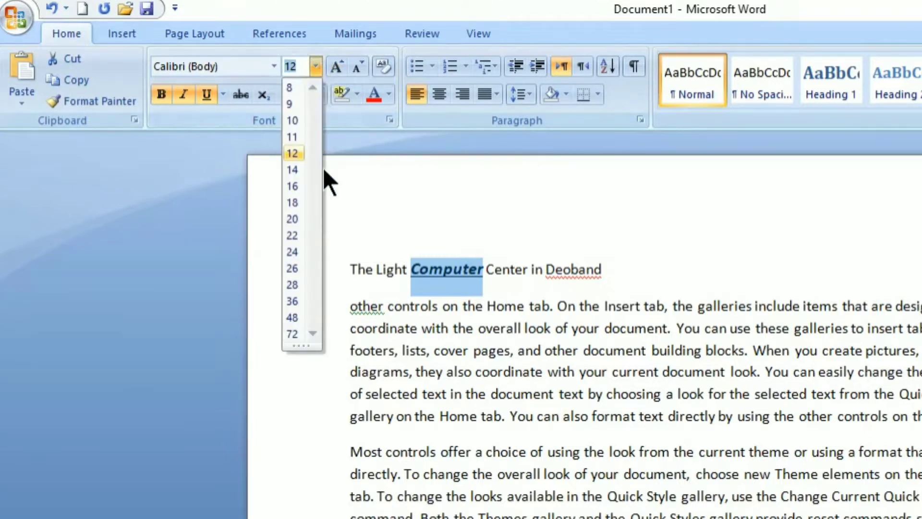
pyautogui.click(294, 186)
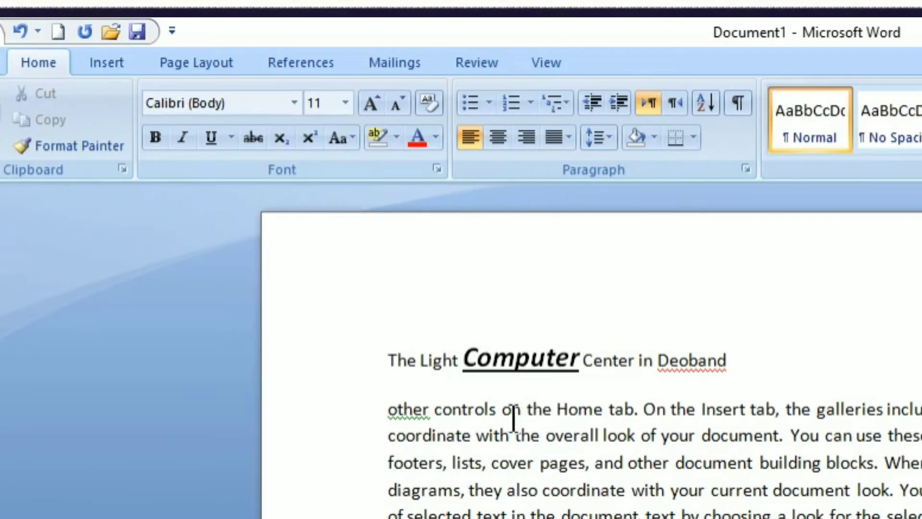
# - Copy the formatting of "Computer" onto the word "cover" in the first paragraph with Format Painter
pyautogui.moveTo(575, 358); pyautogui.dragTo(461, 358)
pyautogui.click(575, 360)
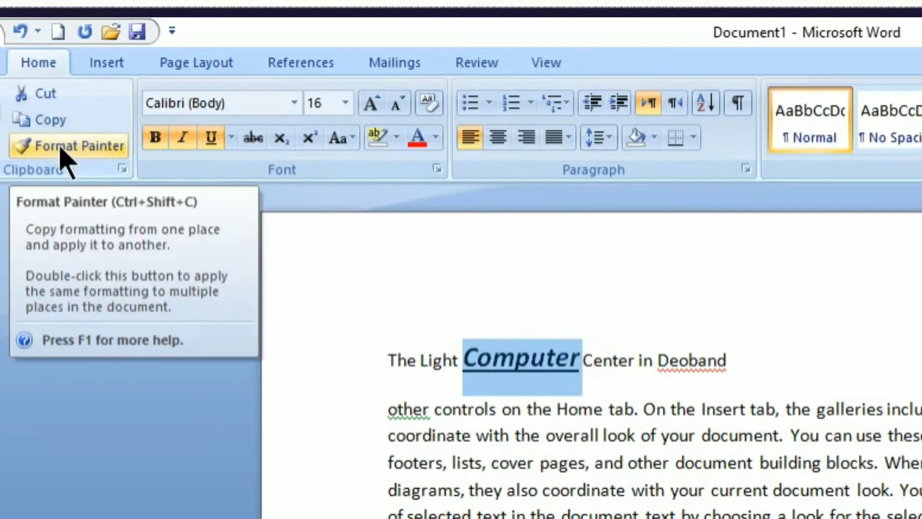
pyautogui.click(62, 147)
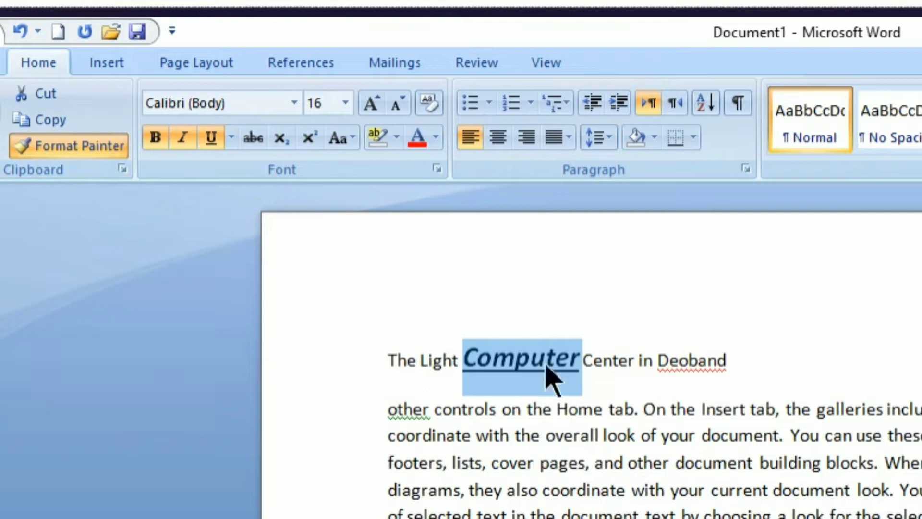
pyautogui.moveTo(541, 464); pyautogui.dragTo(489, 465)
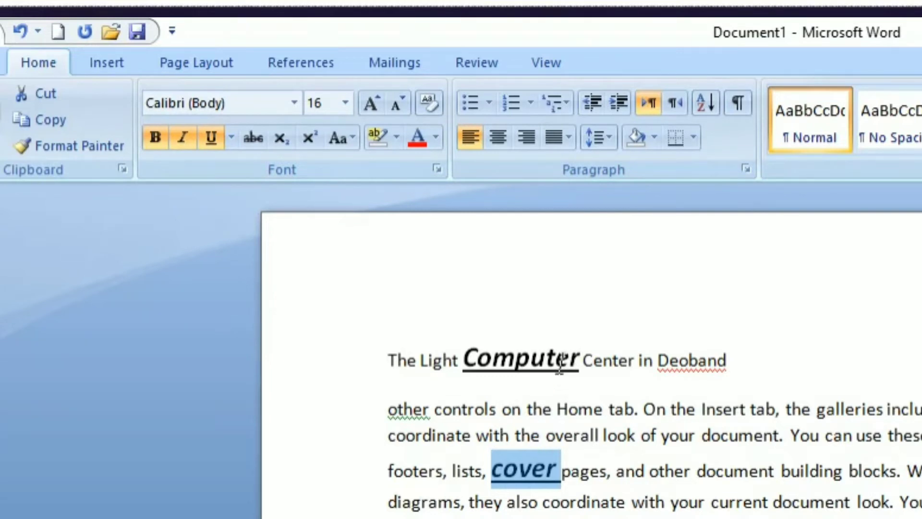
pyautogui.click(537, 470)
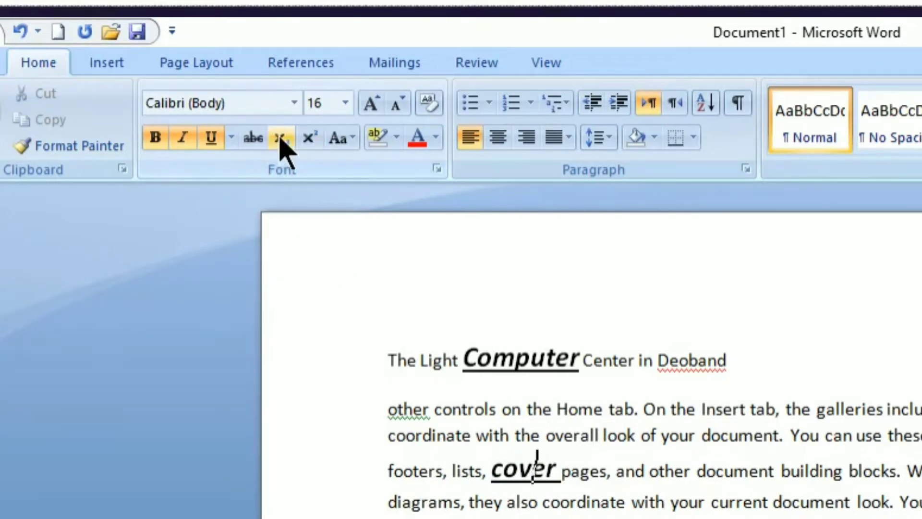
pyautogui.click(574, 409)
pyautogui.click(644, 409)
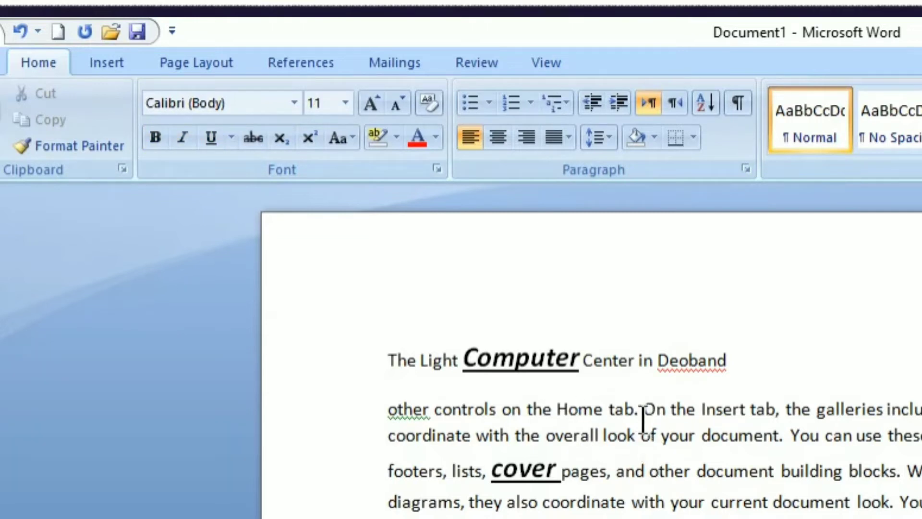
# - Enlarge the whole title line in steps until its plain text is size 18, and center the line
pyautogui.click(763, 362)
pyautogui.moveTo(762, 362); pyautogui.dragTo(396, 347)
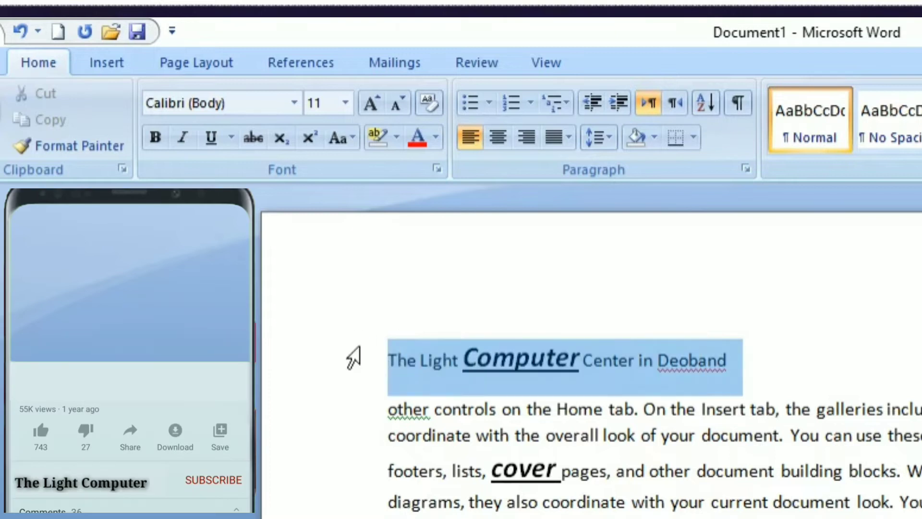
pyautogui.hotkey('ctrl', 'shift', '.')
pyautogui.hotkey('ctrl', 'shift', '.')
pyautogui.hotkey('ctrl', 'shift', '.')
pyautogui.hotkey('ctrl', 'shift', '.')
pyautogui.hotkey('ctrl', 'shift', '.')
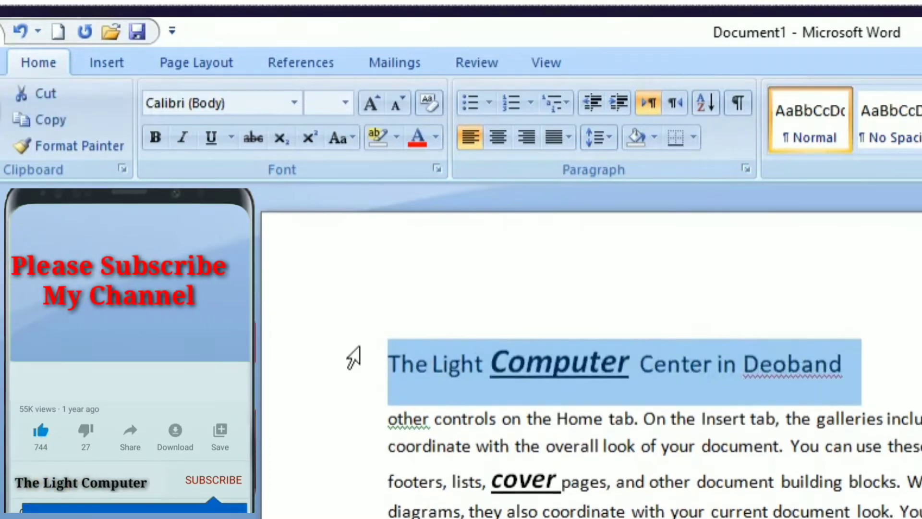
pyautogui.click(499, 139)
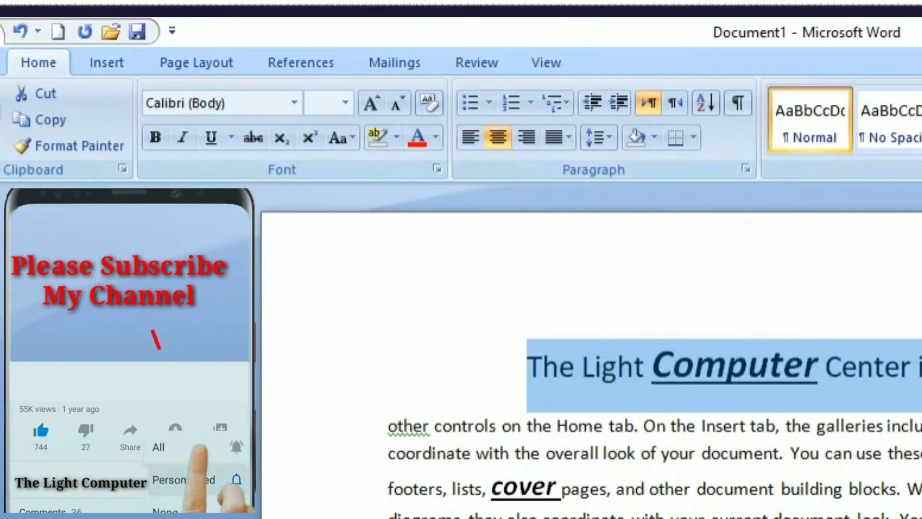
# - Add a new centered line reading "10 Jan" directly below the title line
pyautogui.click(528, 366)
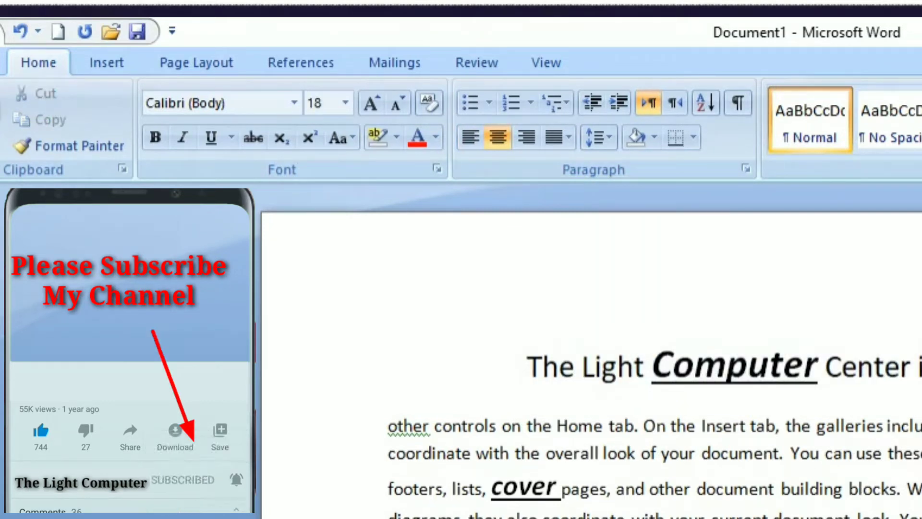
pyautogui.press('Return')
pyautogui.write('10')
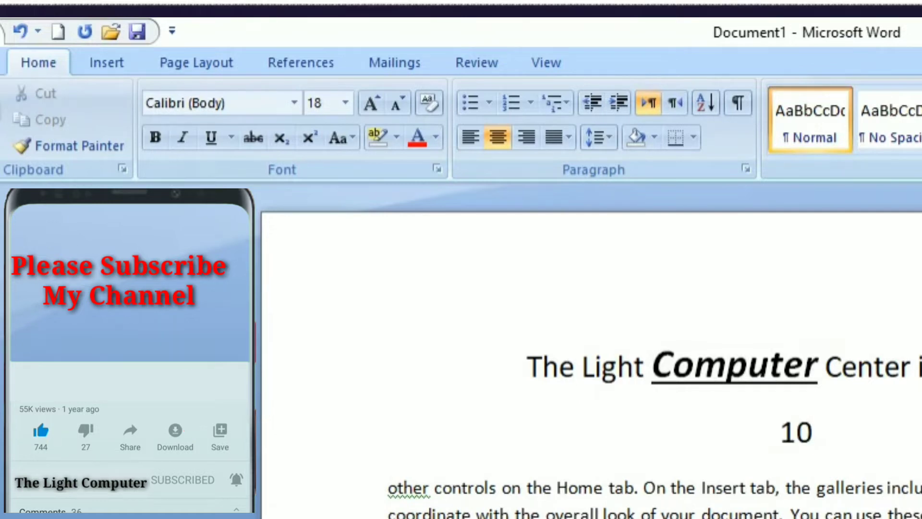
pyautogui.write(' J')
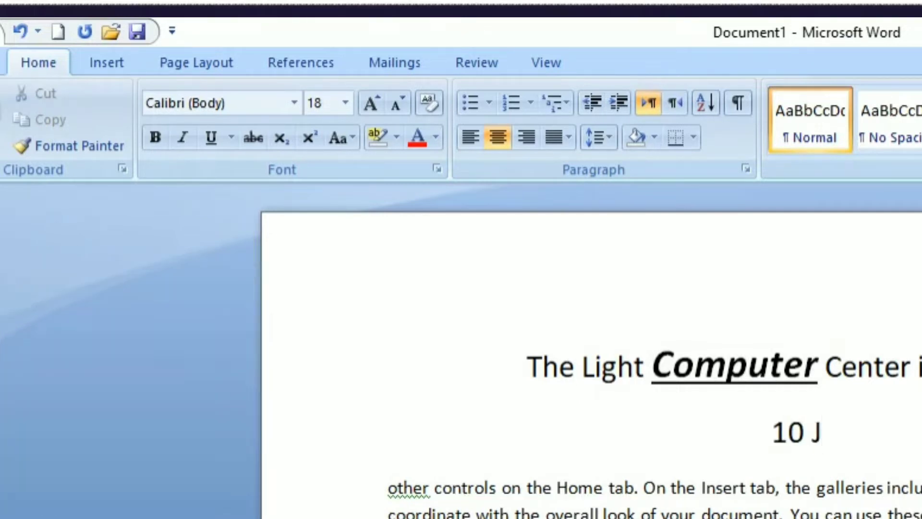
pyautogui.write('an')
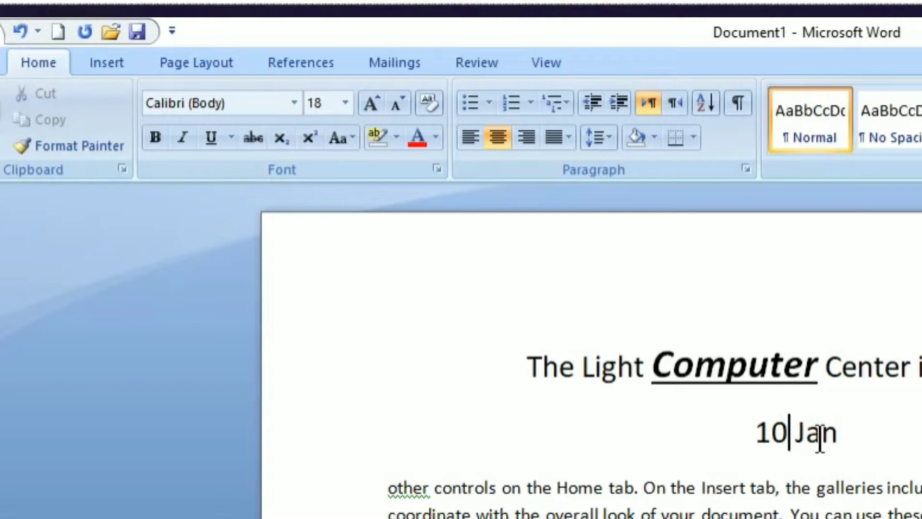
# - Insert "th" after "10" in the date line and format it as superscript
pyautogui.write('th')
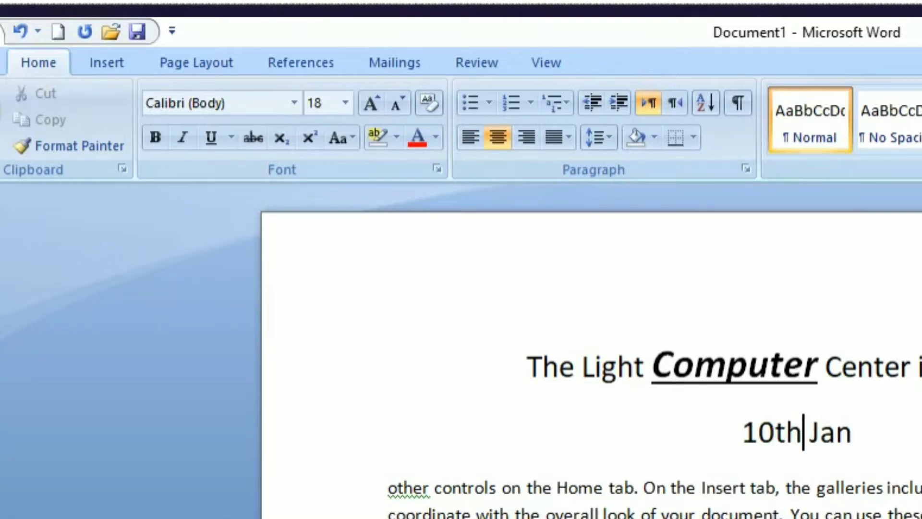
pyautogui.hotkey('shift', 'Left')
pyautogui.hotkey('shift', 'Left')
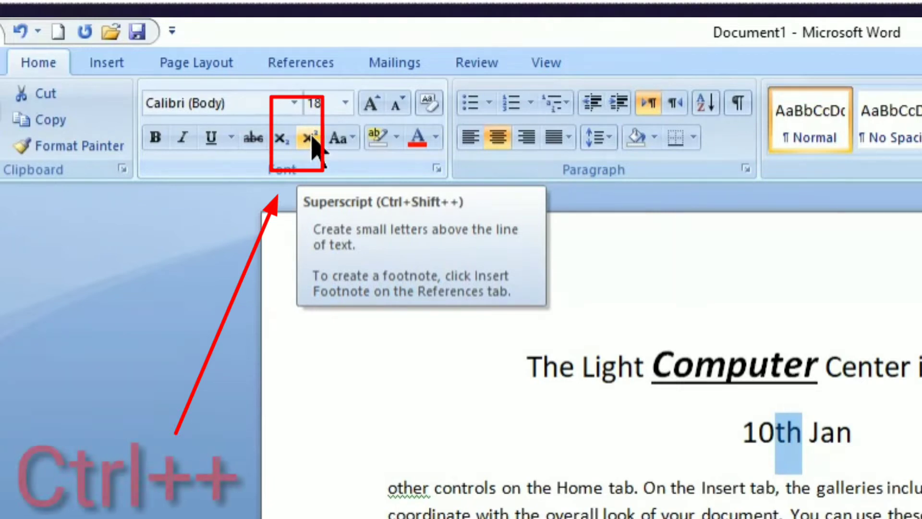
pyautogui.hotkey('ctrl', 'shift', '+')
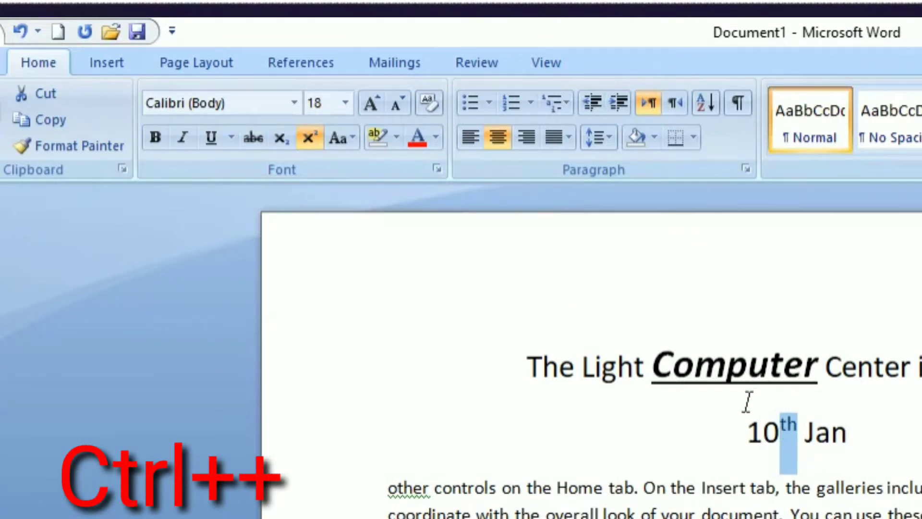
# - Try subscript on the "th" in the date line, and set it back to superscript
pyautogui.click(281, 139)
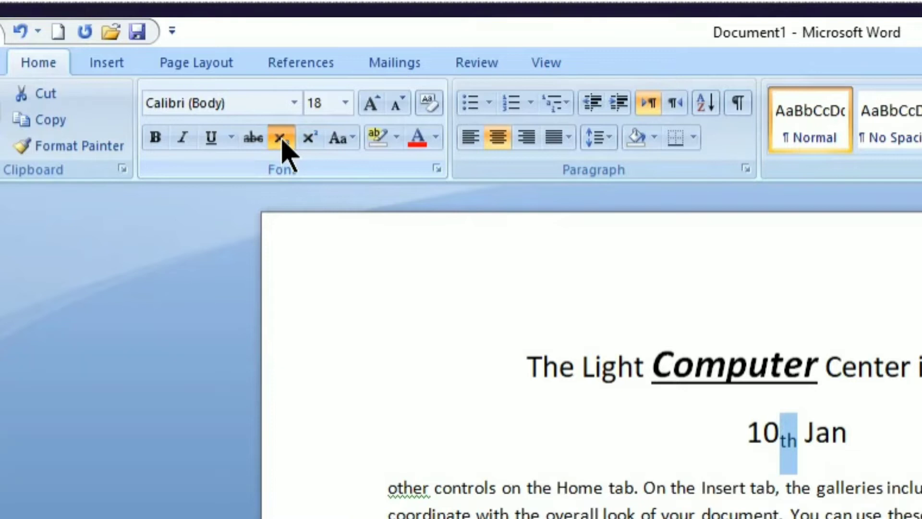
pyautogui.click(309, 140)
pyautogui.click(284, 140)
pyautogui.click(309, 140)
pyautogui.click(706, 488)
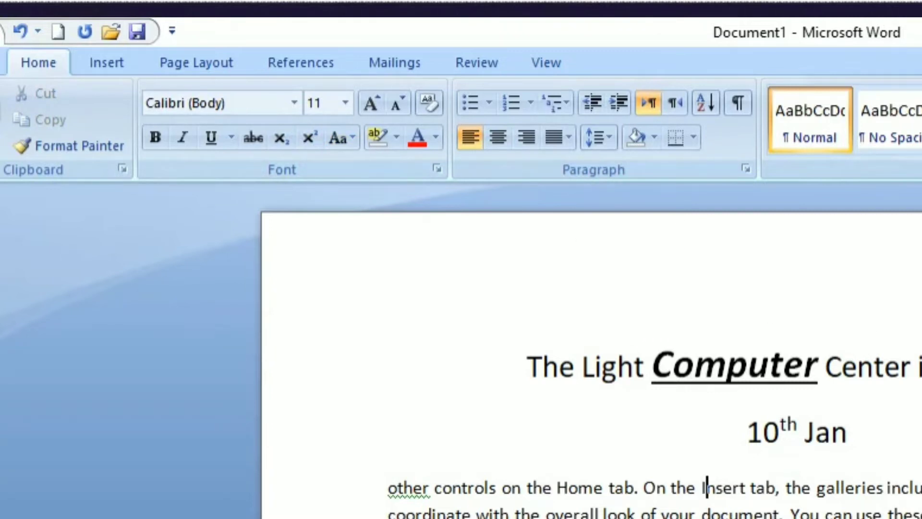
# - Change the case of the whole title line to UPPERCASE
pyautogui.moveTo(915, 367); pyautogui.dragTo(488, 387)
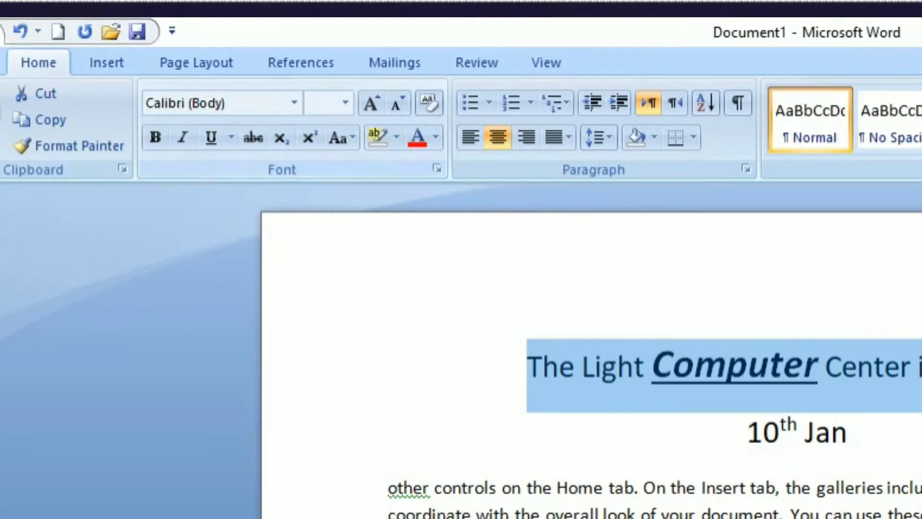
pyautogui.click(354, 138)
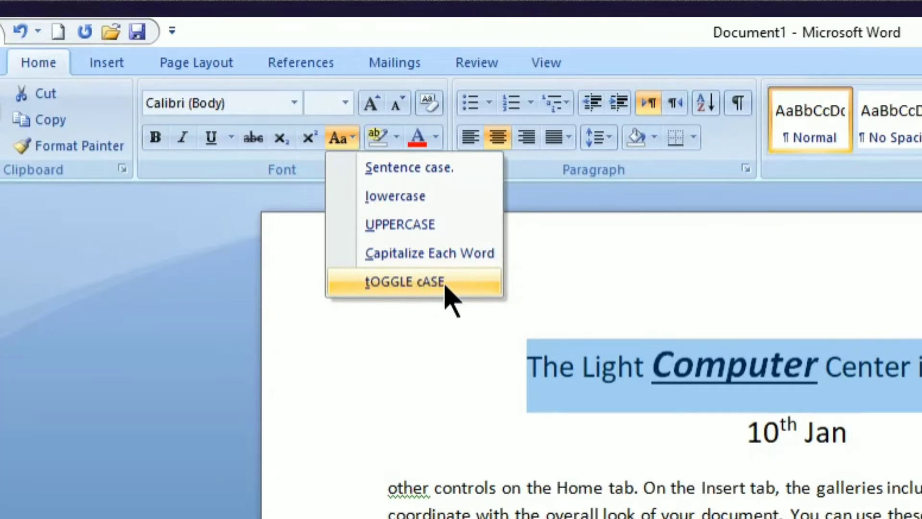
pyautogui.click(409, 225)
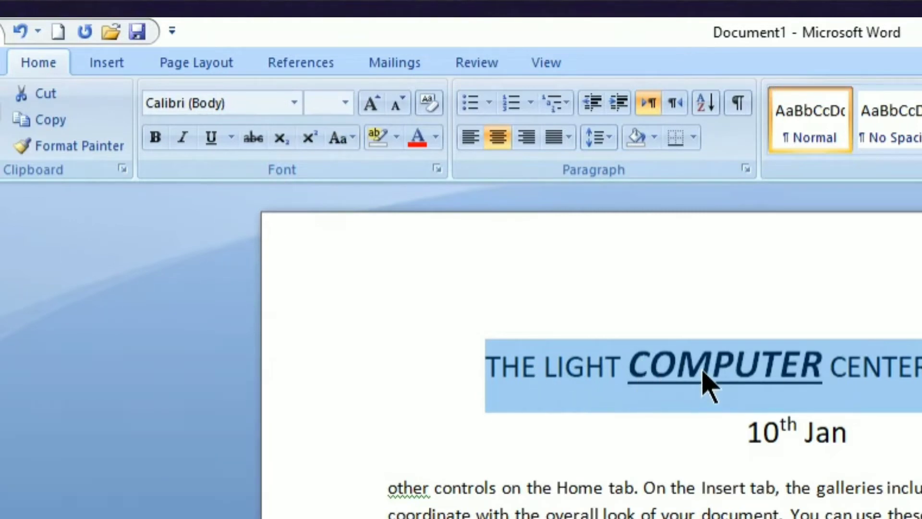
pyautogui.click(772, 365)
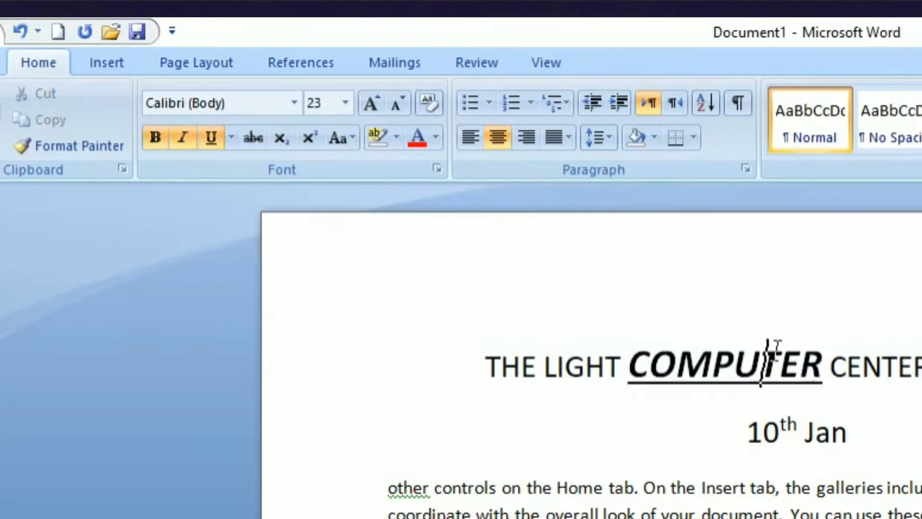
pyautogui.click(349, 144)
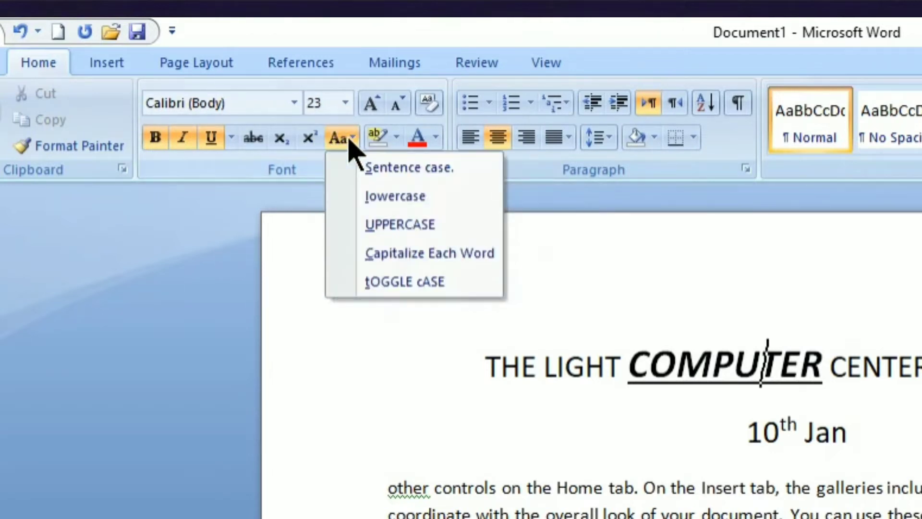
pyautogui.click(832, 383)
# - Make "THE LIGHT" in the title line red and bold, and strip all its formatting with Clear Formatting
pyautogui.moveTo(737, 361); pyautogui.dragTo(712, 361)
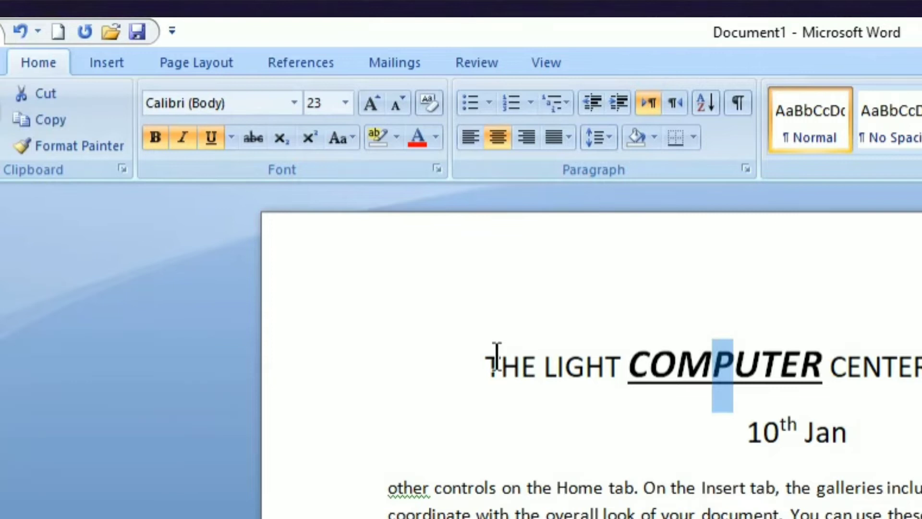
pyautogui.moveTo(490, 365); pyautogui.dragTo(570, 359)
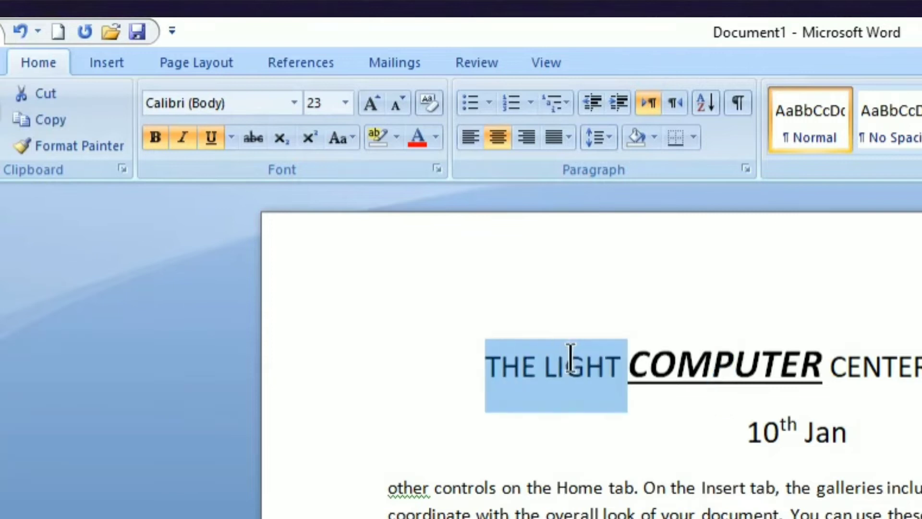
pyautogui.click(397, 139)
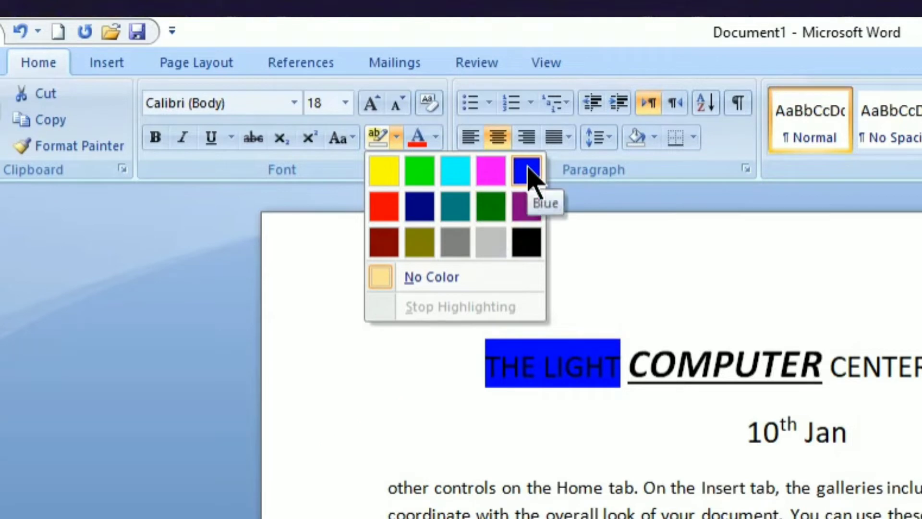
pyautogui.click(436, 138)
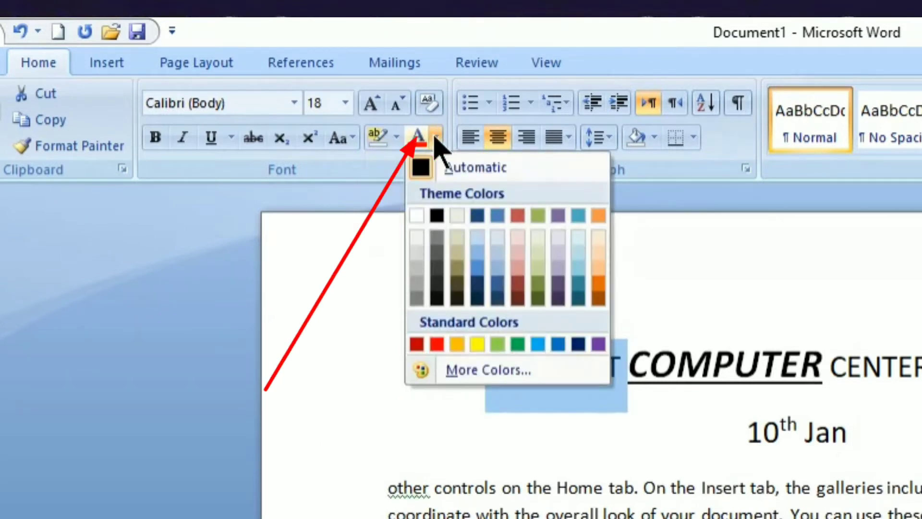
pyautogui.click(437, 344)
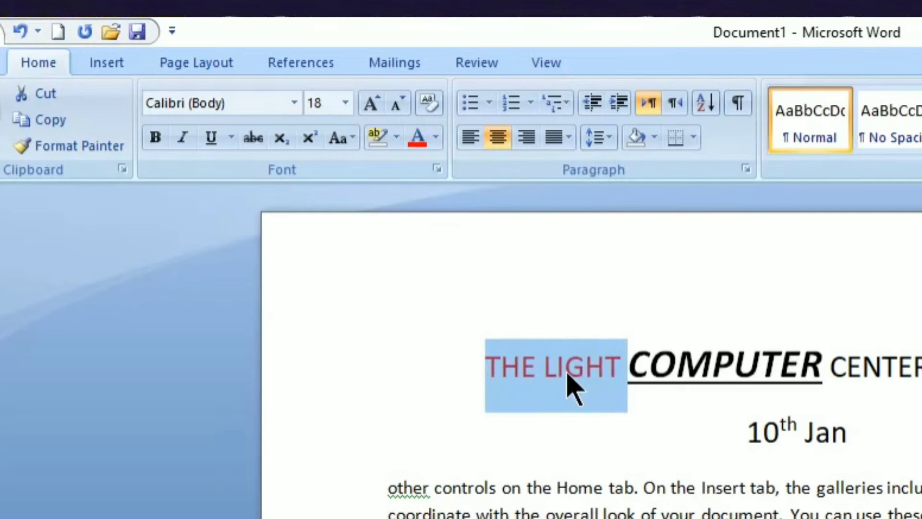
pyautogui.click(155, 137)
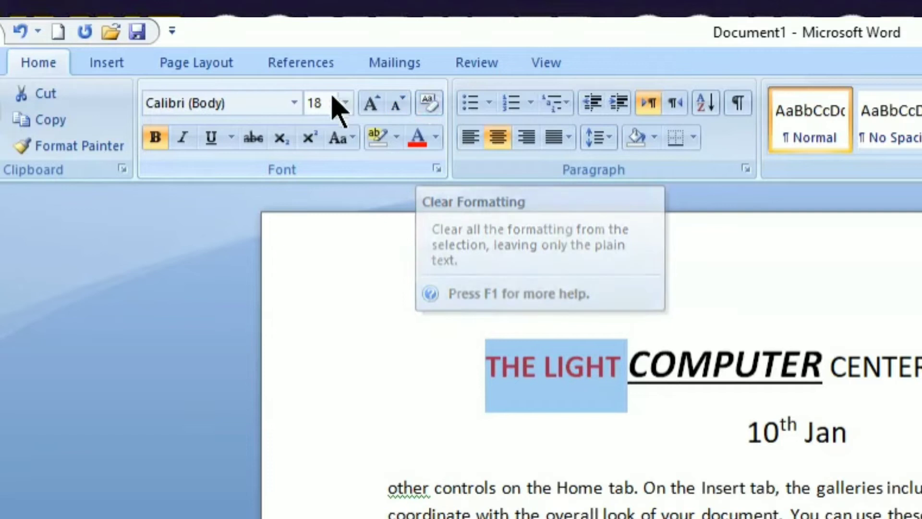
pyautogui.click(429, 104)
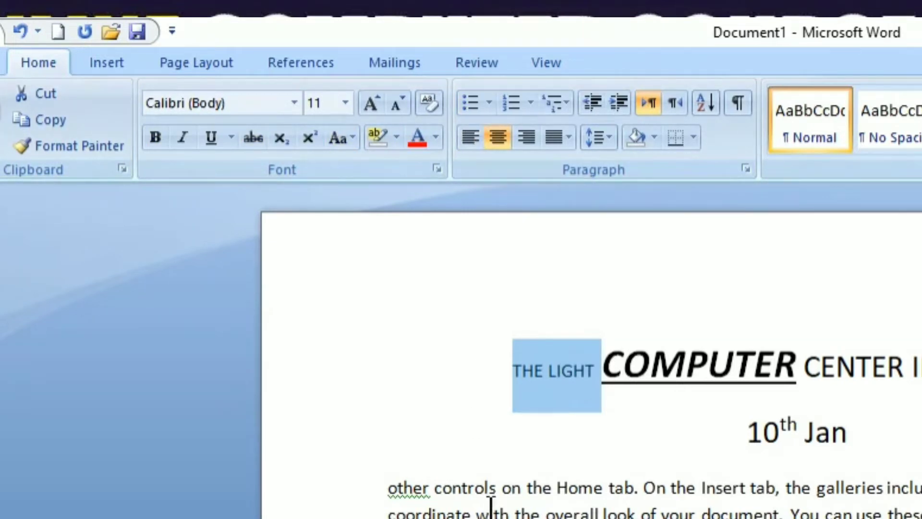
# - Add a line reading "Comuter" between the date line and the first paragraph, followed by an empty line
pyautogui.click(522, 507)
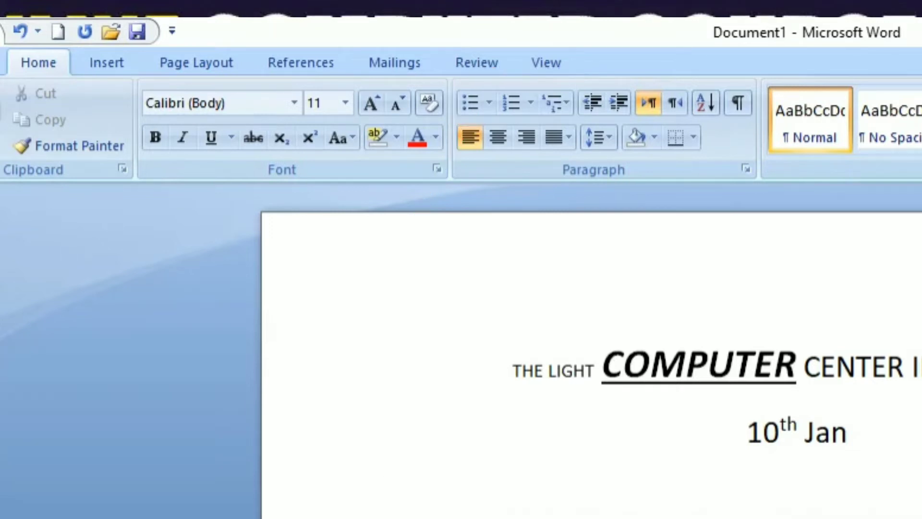
pyautogui.write('Comuter')
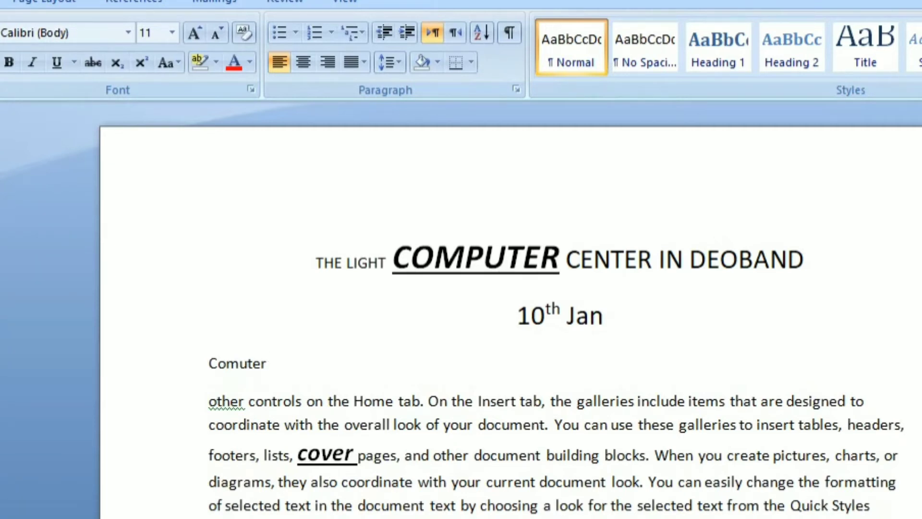
pyautogui.press('Return')
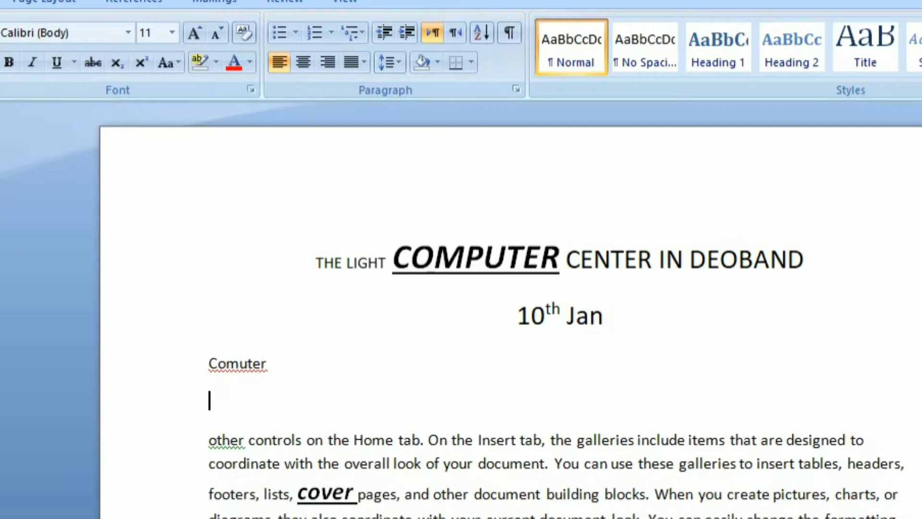
# - Create a bulleted list with solid round bullets below "Comuter", containing the items "Mouse" and "CPU"
pyautogui.click(297, 34)
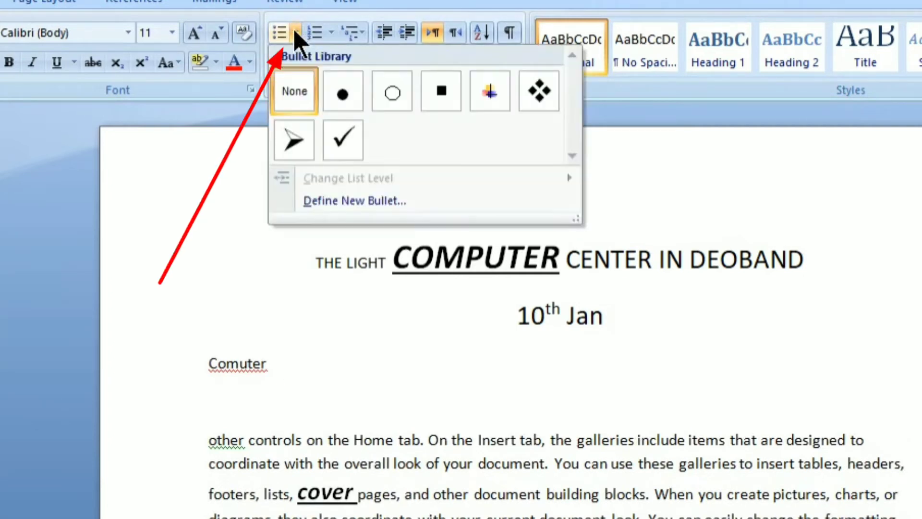
pyautogui.click(343, 96)
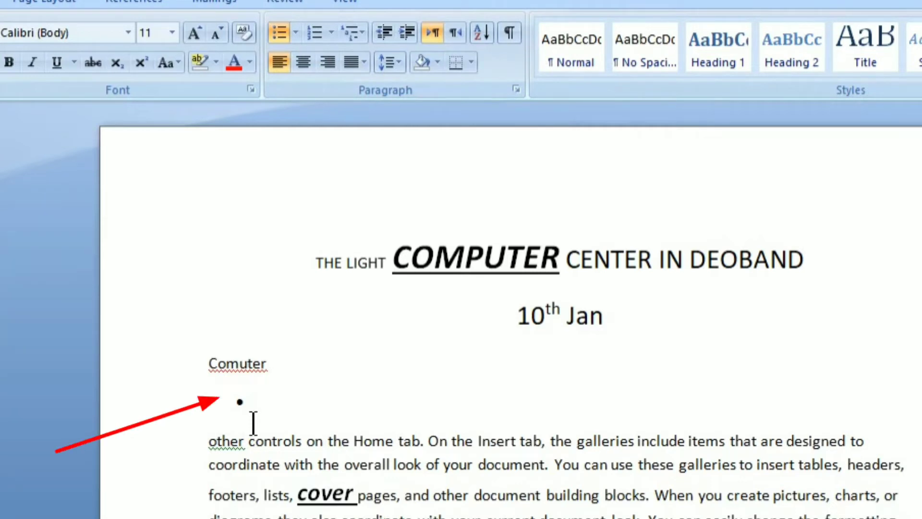
pyautogui.write('Mouse')
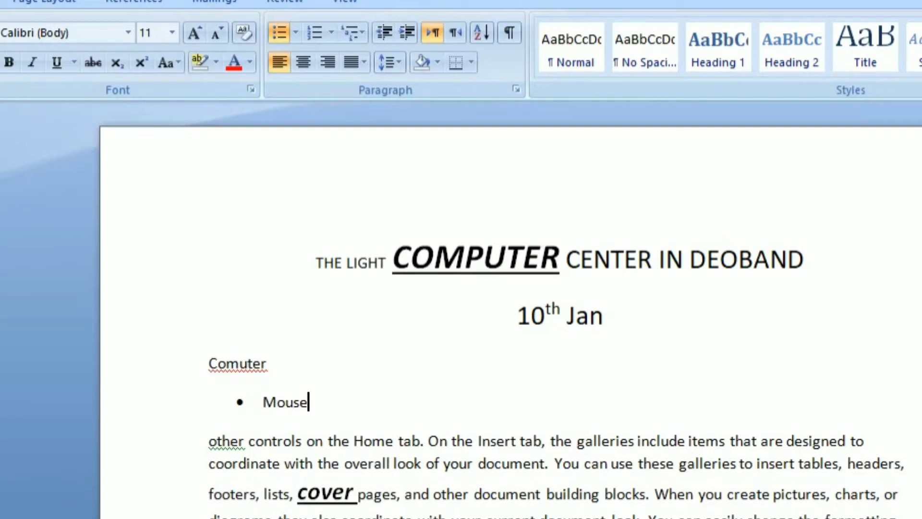
pyautogui.press('Return')
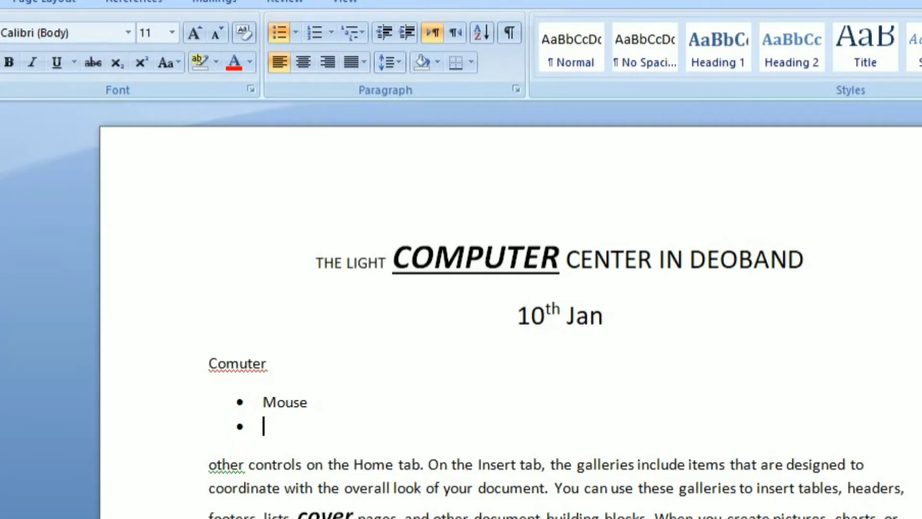
pyautogui.write('CPU')
pyautogui.click(332, 33)
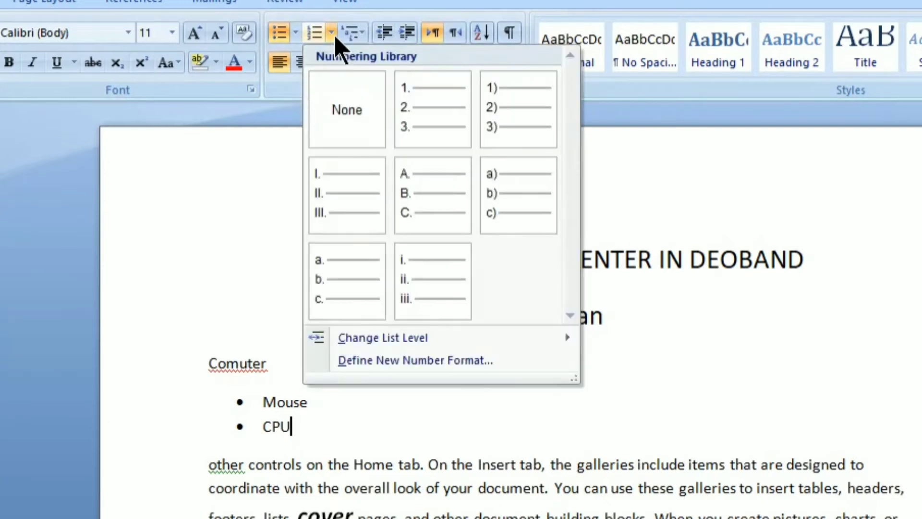
pyautogui.click(276, 427)
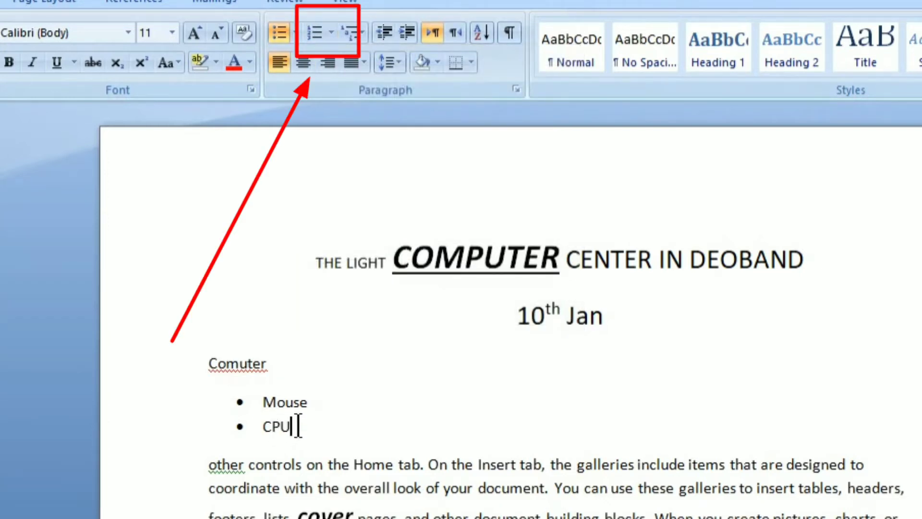
# - Change the Mouse and CPU bullets to a numbered list in the 1., 2. format
pyautogui.moveTo(298, 425); pyautogui.dragTo(276, 402)
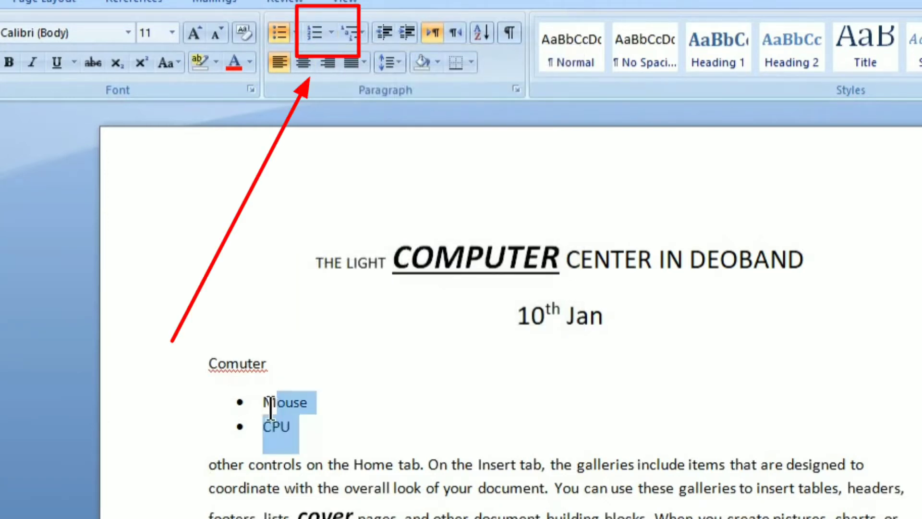
pyautogui.click(332, 34)
pyautogui.click(406, 120)
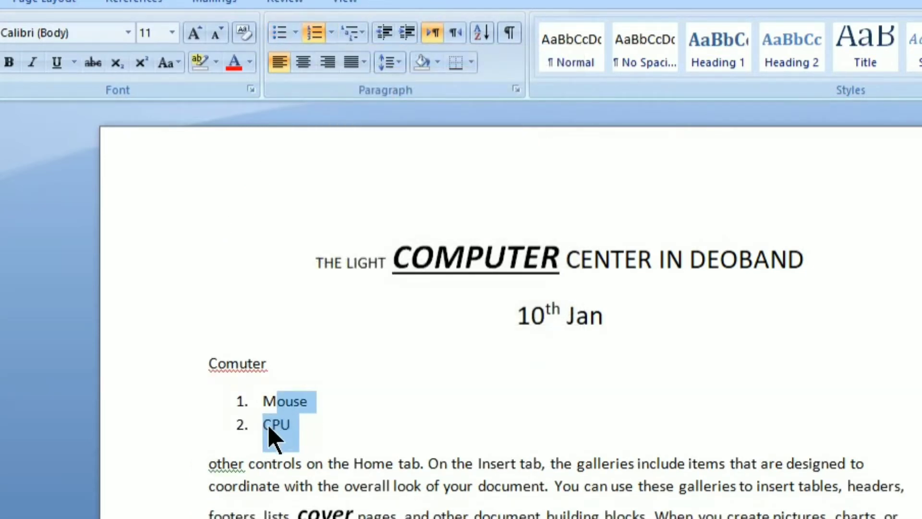
# - Apply the multilevel list style with diamond, arrow and square symbols to the Mouse and CPU items
pyautogui.moveTo(303, 432); pyautogui.dragTo(267, 401)
pyautogui.click(363, 32)
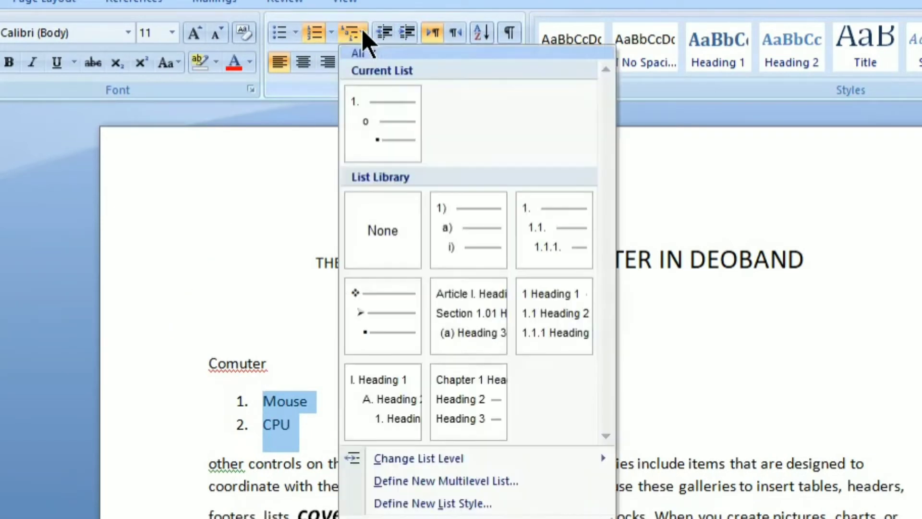
pyautogui.moveTo(457, 233)
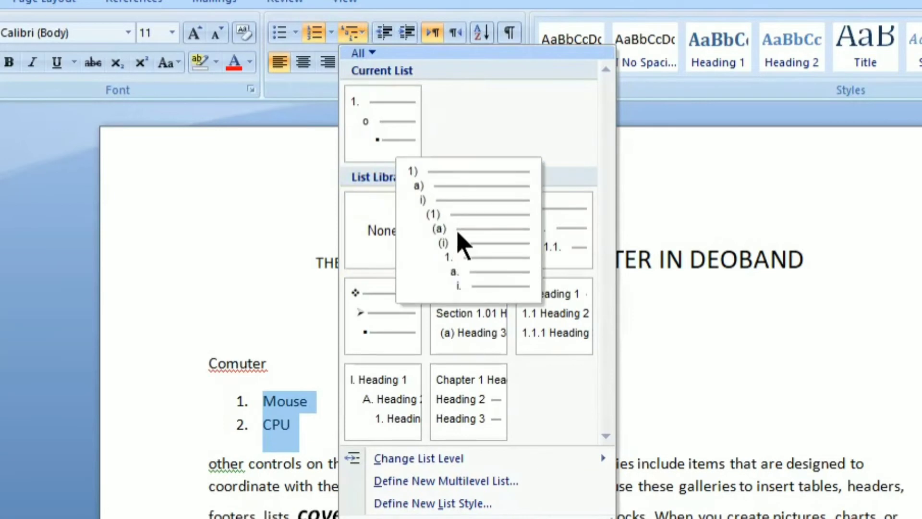
pyautogui.click(380, 316)
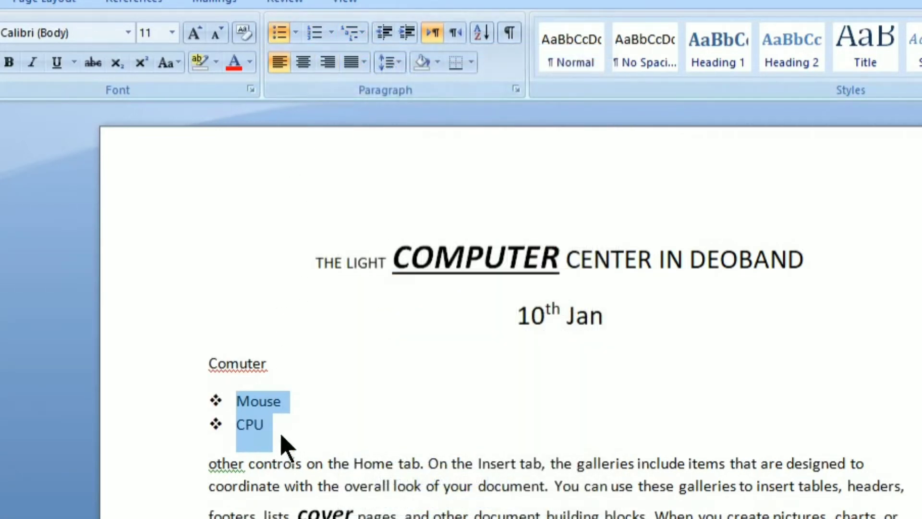
# - Add a second-level item "Keyboard" under CPU in the multilevel list, followed by an empty item at the same level
pyautogui.click(298, 424)
pyautogui.press('Return')
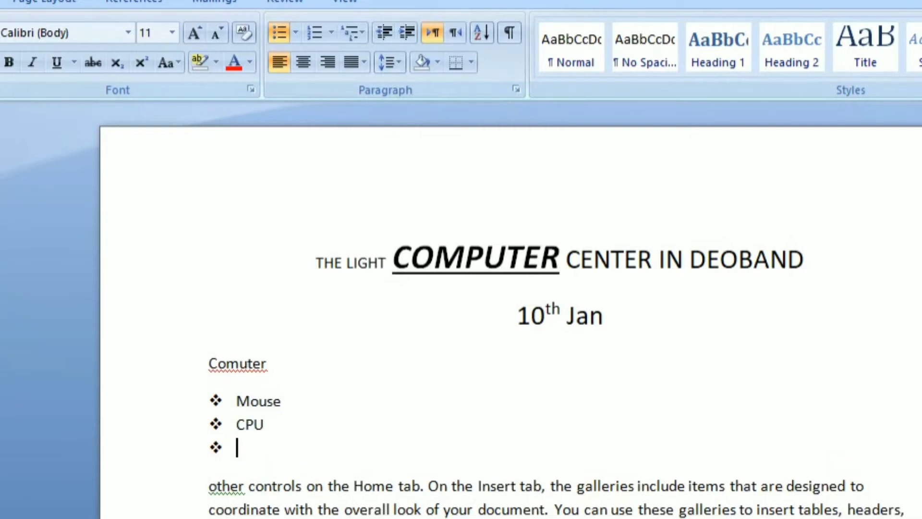
pyautogui.press('Tab')
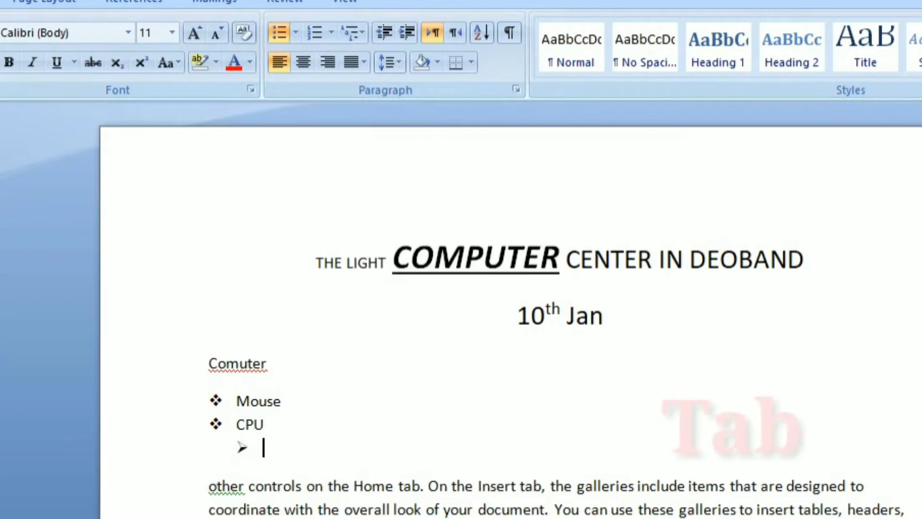
pyautogui.write('Keyboard')
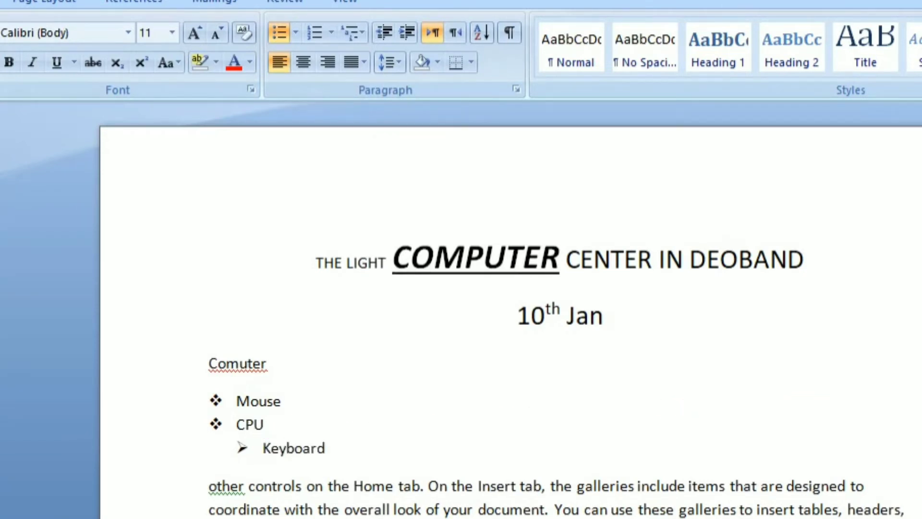
pyautogui.press('Return')
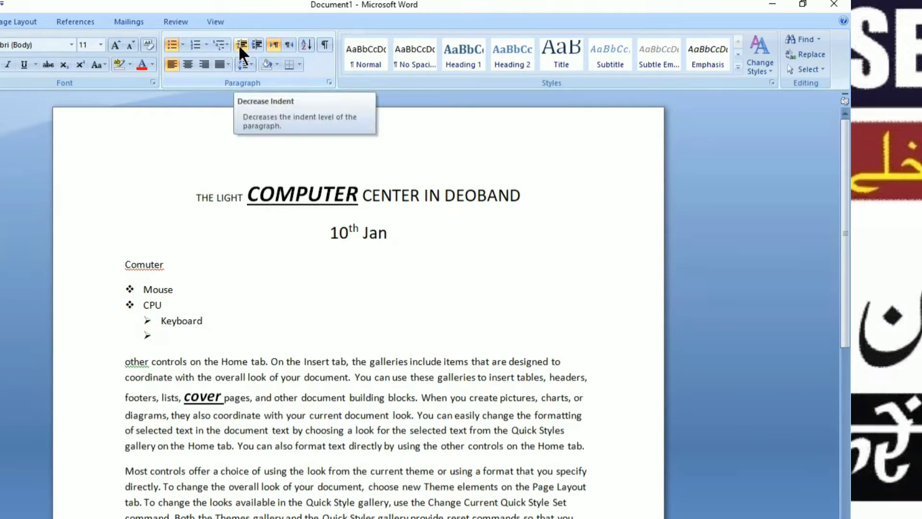
# - Increase the indent of the "other controls" paragraph by one level, and decrease it back to the margin
pyautogui.click(156, 429)
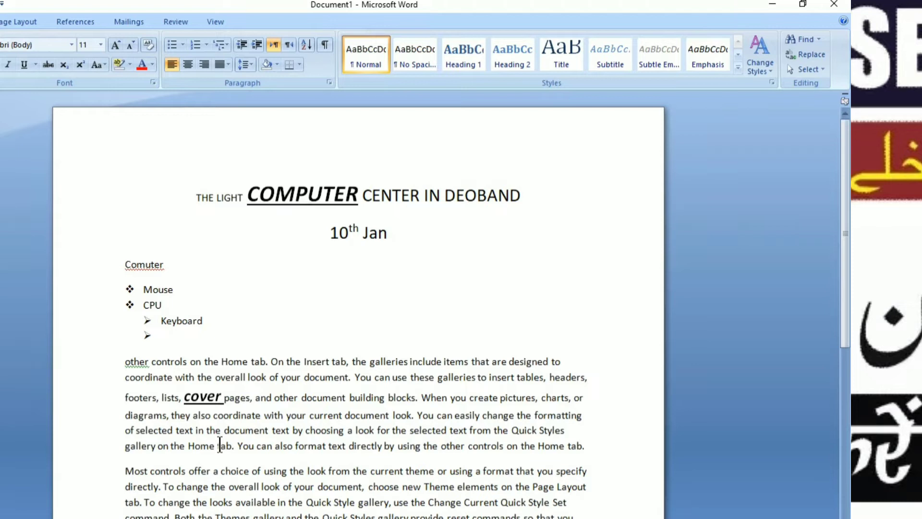
pyautogui.click(205, 415)
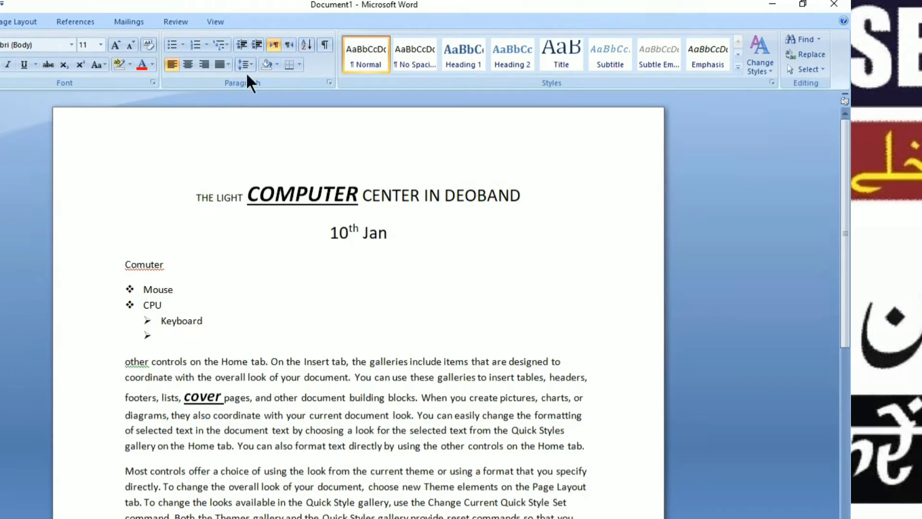
pyautogui.click(256, 44)
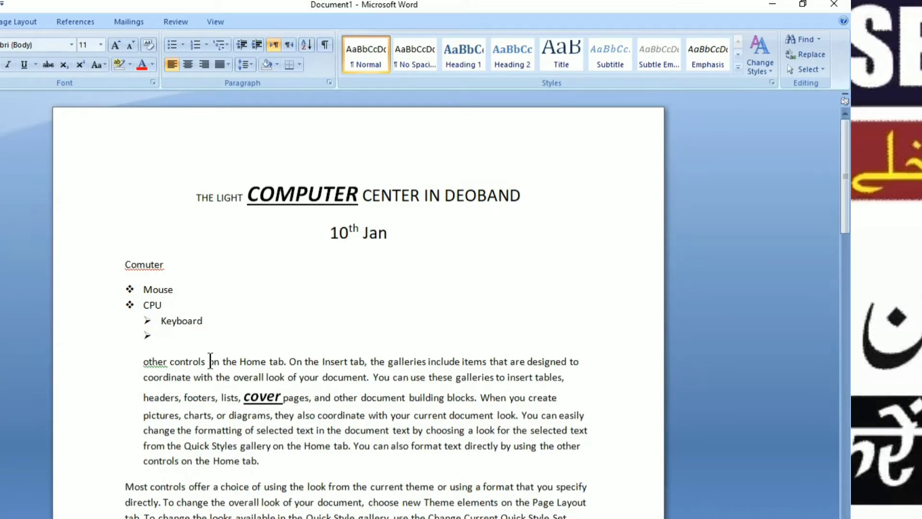
pyautogui.click(242, 44)
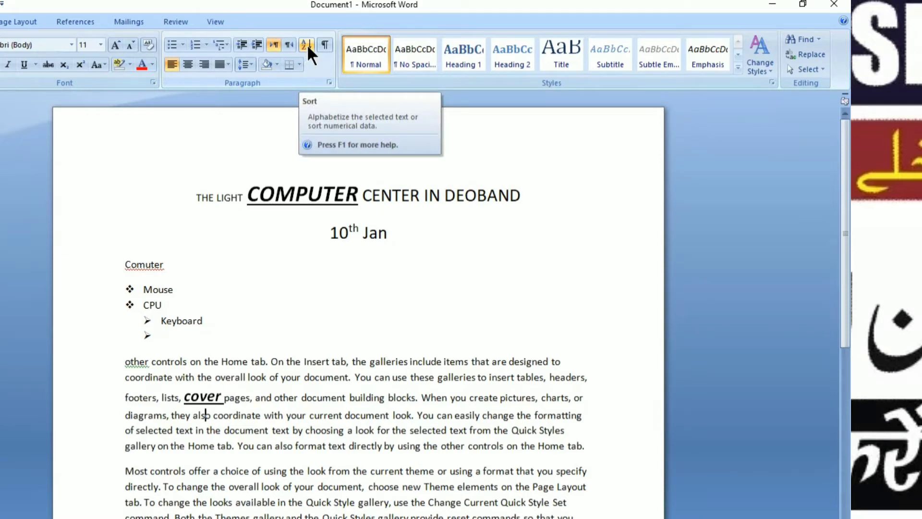
# - Insert four people's first names in non-alphabetical order, each on its own line, between the list and the "other controls" paragraph
pyautogui.click(172, 344)
pyautogui.press('Down')
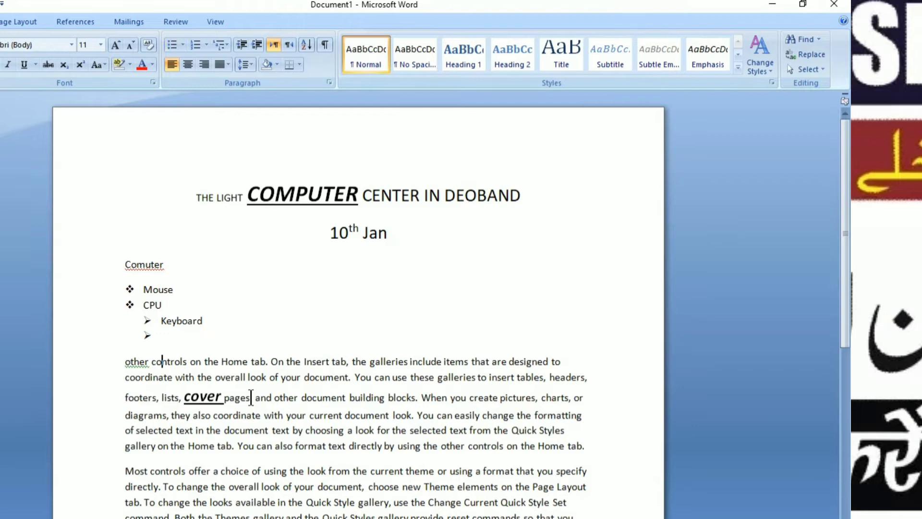
pyautogui.press('Return')
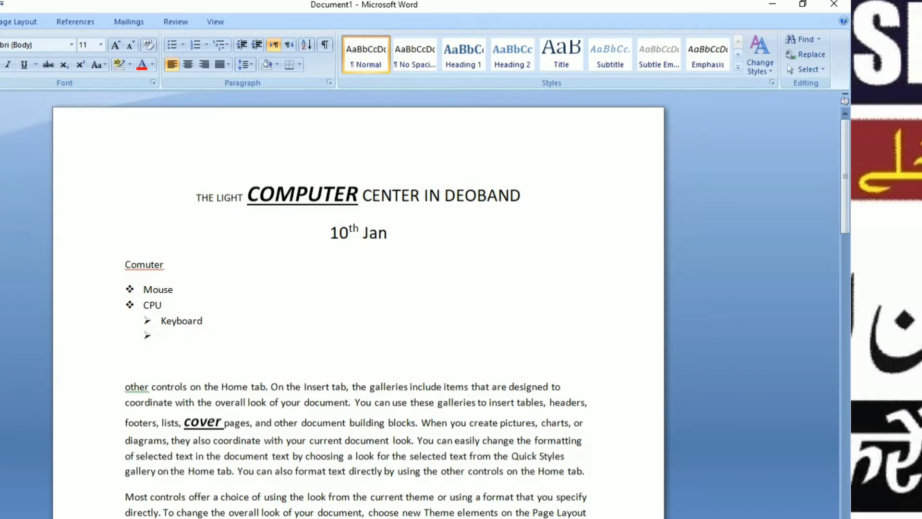
pyautogui.write('Aka')
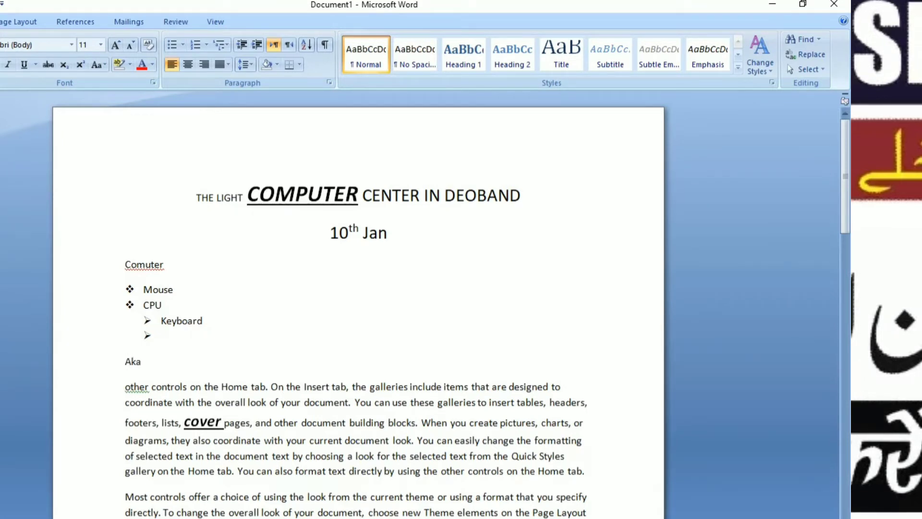
pyautogui.press('BackSpace')
pyautogui.write('ram')
pyautogui.press('Return')
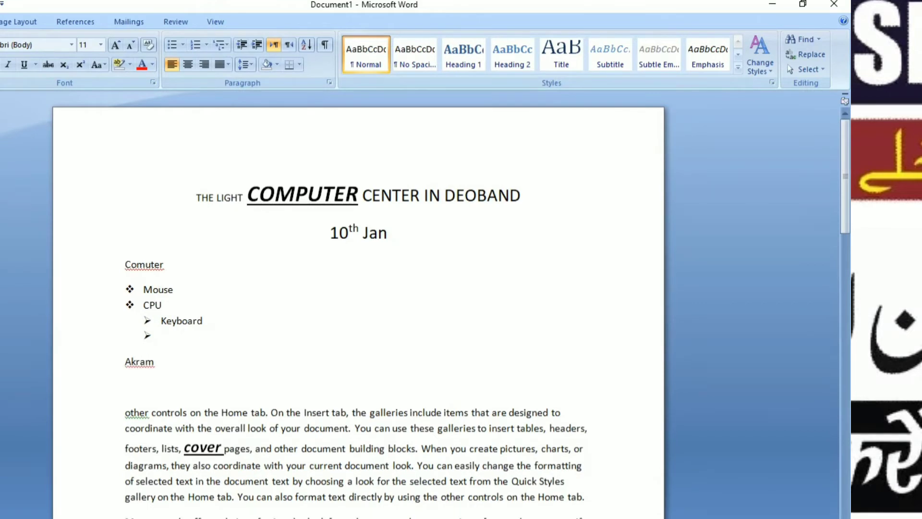
pyautogui.write('Za')
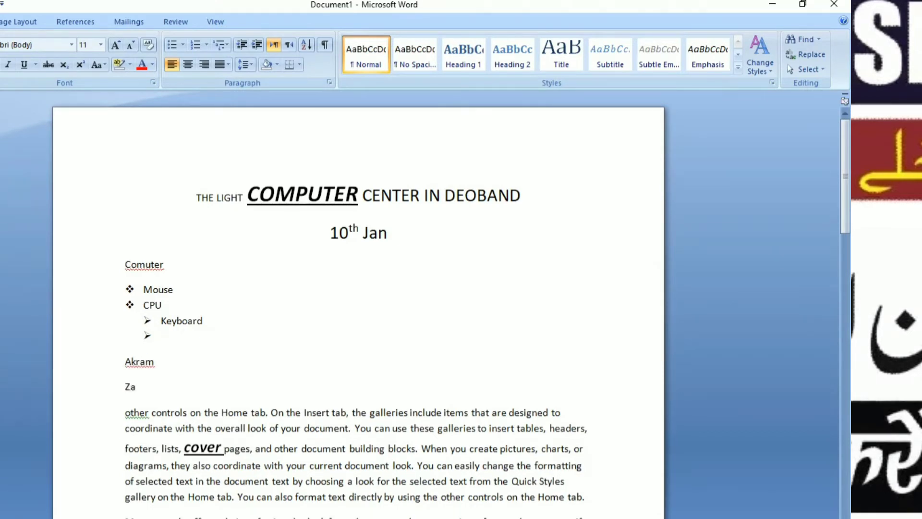
pyautogui.write('kir')
pyautogui.press('Return')
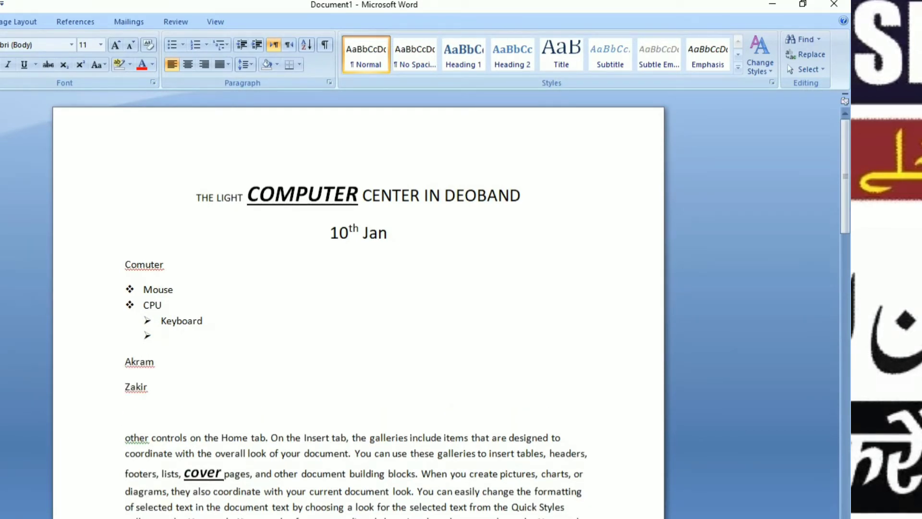
pyautogui.write('Basit')
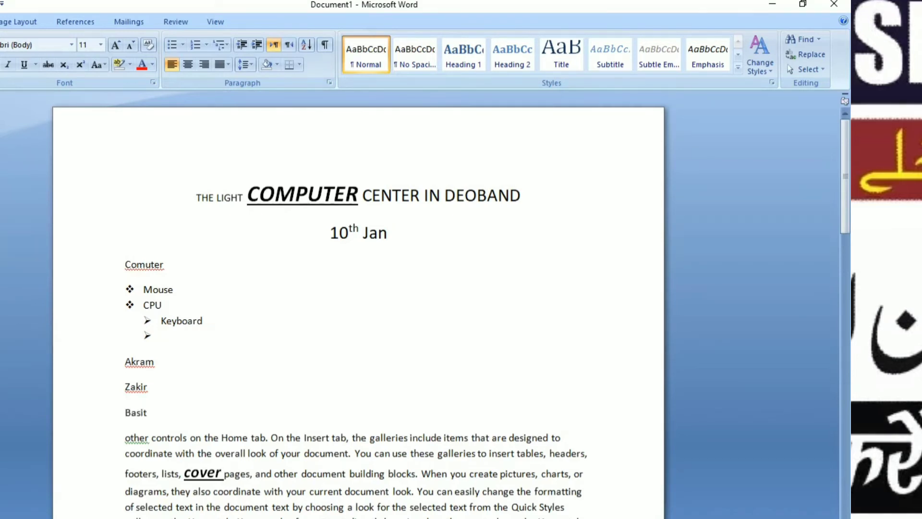
pyautogui.press('Return')
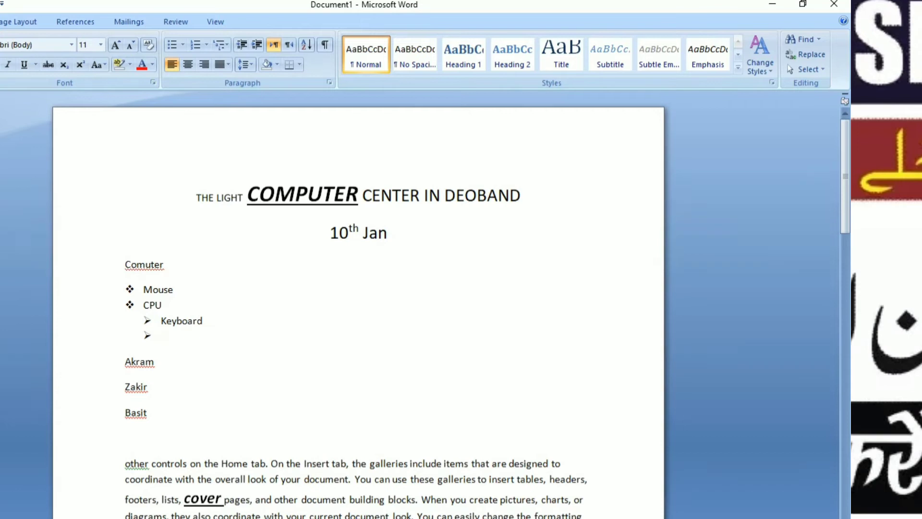
pyautogui.write('een')
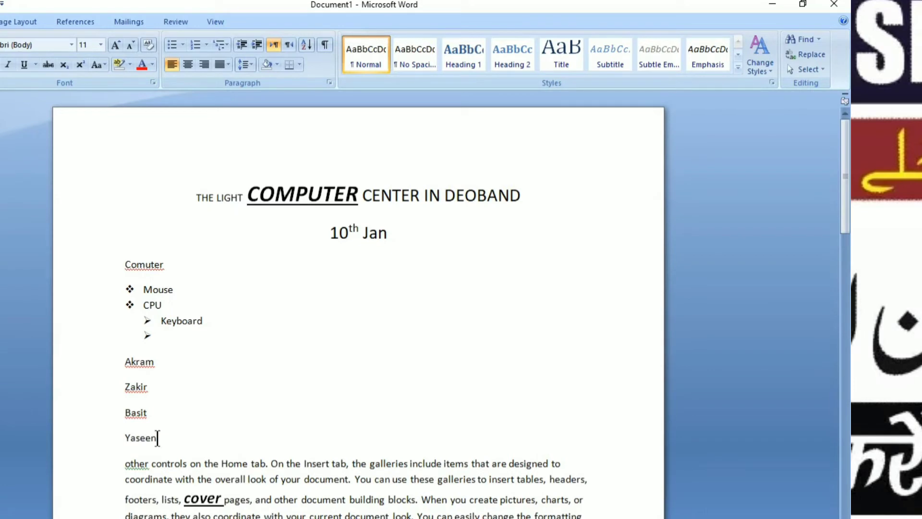
# - Sort the four name lines by paragraph text in descending order
pyautogui.moveTo(157, 437); pyautogui.dragTo(142, 370)
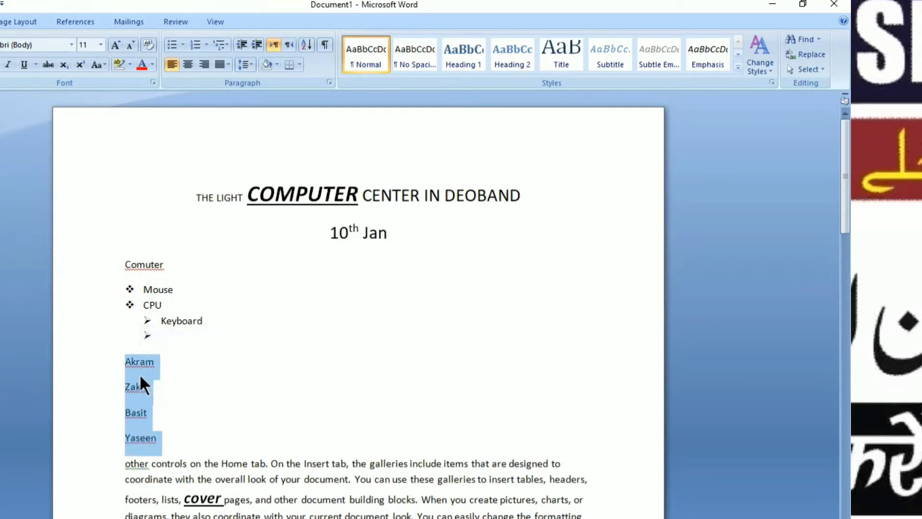
pyautogui.click(306, 46)
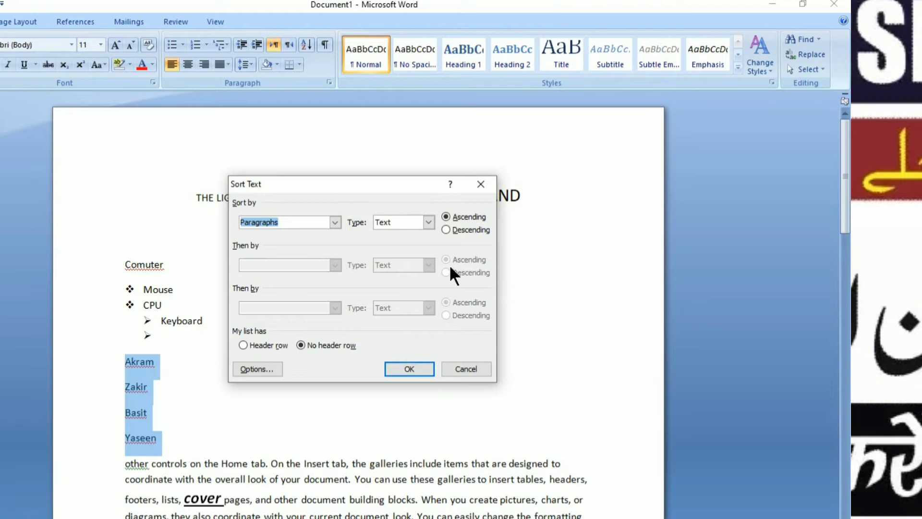
pyautogui.click(446, 230)
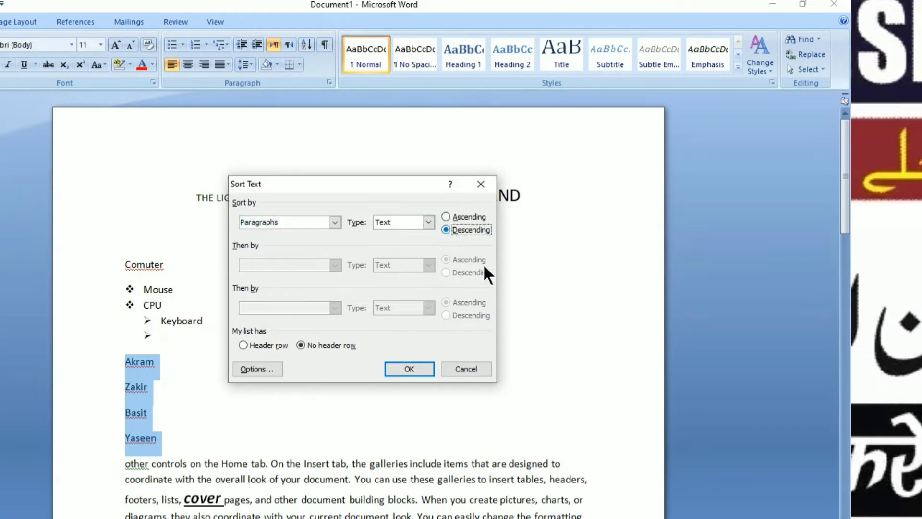
pyautogui.click(409, 368)
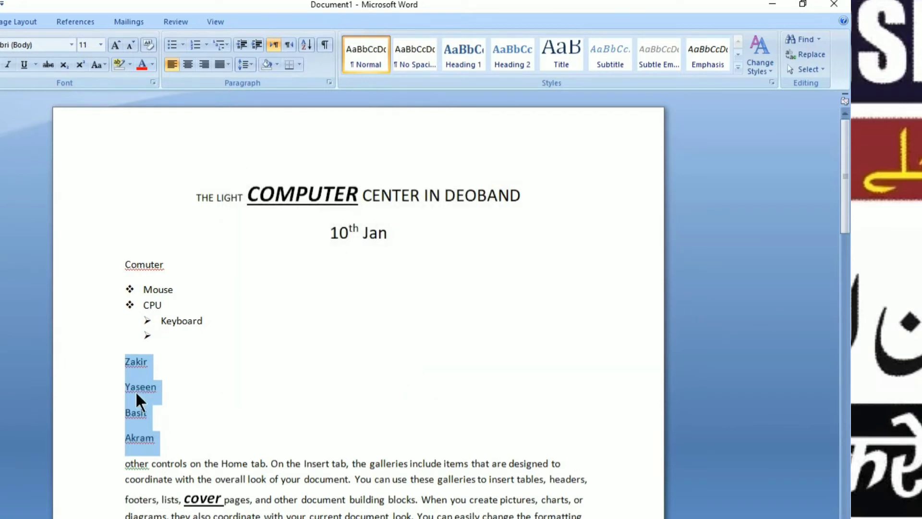
# - Show the formatting marks and sort the four name lines by paragraph text in ascending order
pyautogui.click(324, 44)
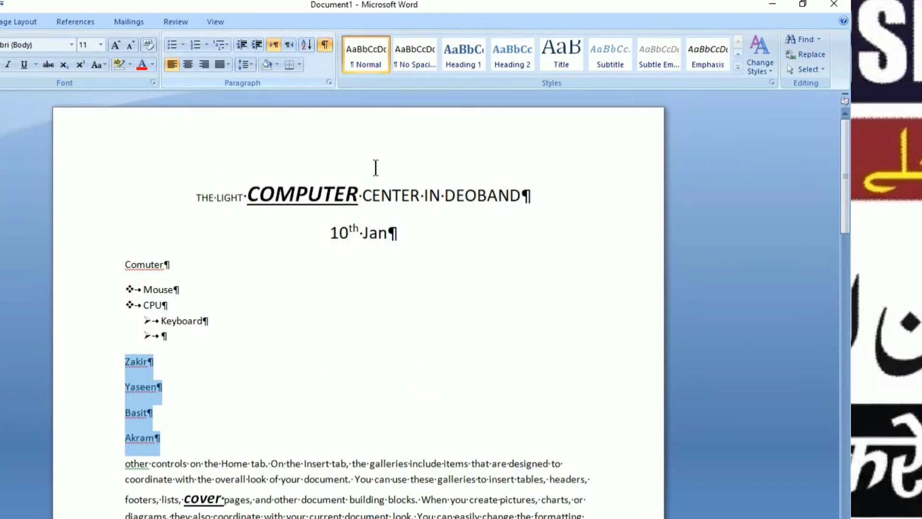
pyautogui.click(304, 43)
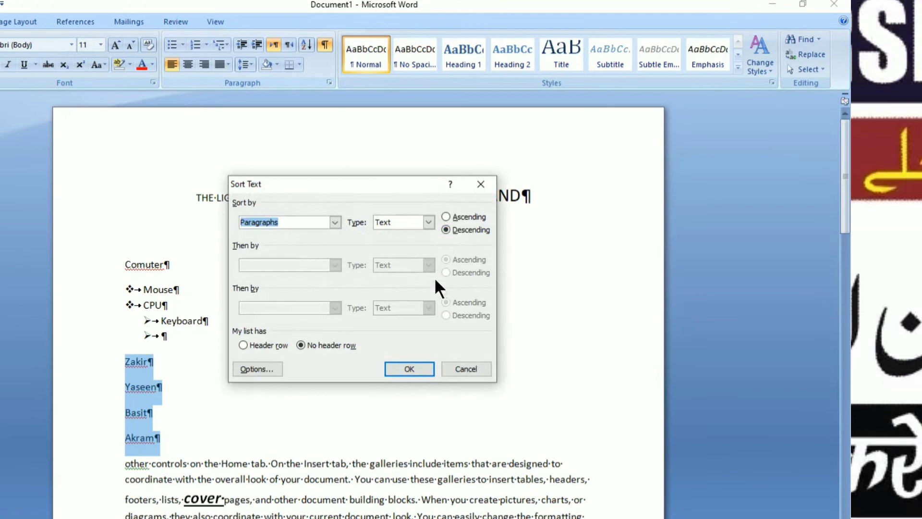
pyautogui.click(447, 217)
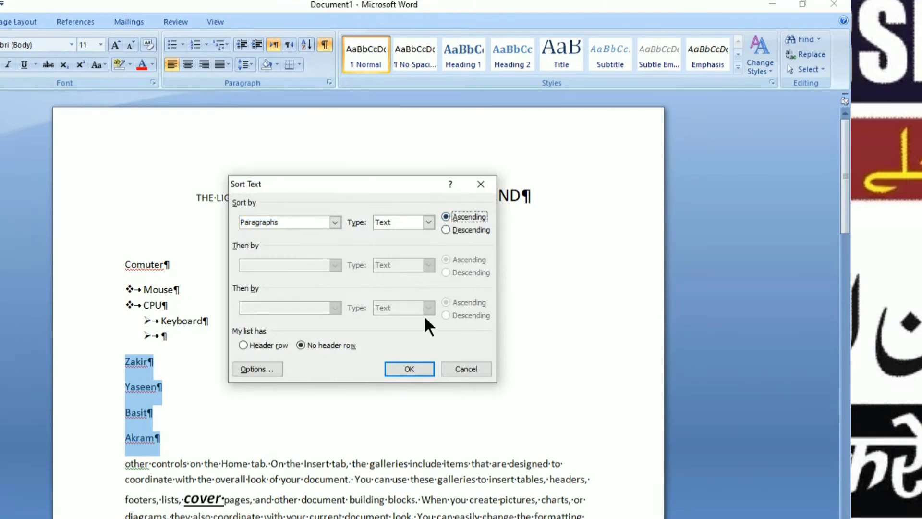
pyautogui.click(414, 367)
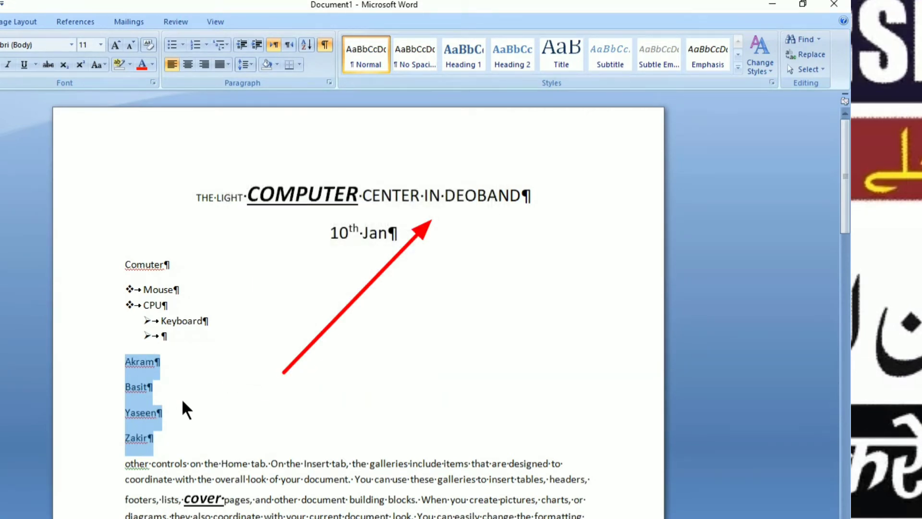
# - Hide the formatting marks, show them once more, and leave them hidden
pyautogui.click(325, 45)
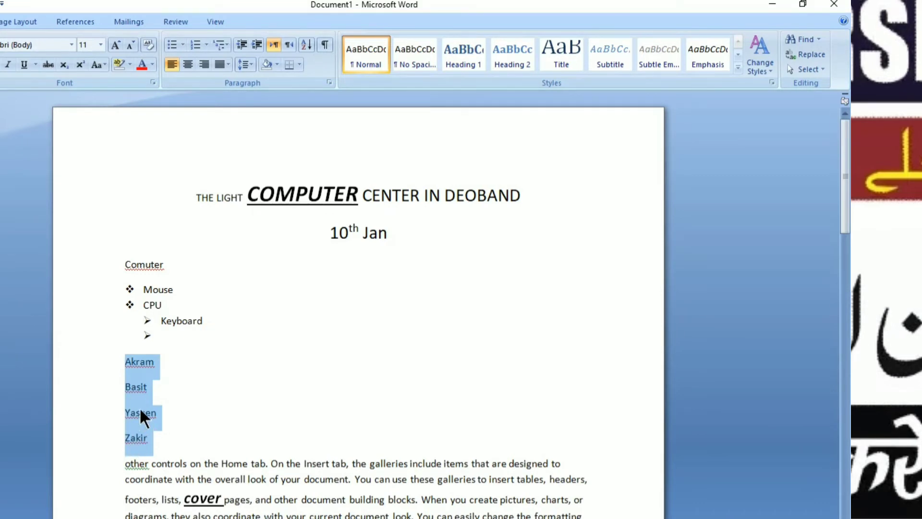
pyautogui.click(325, 44)
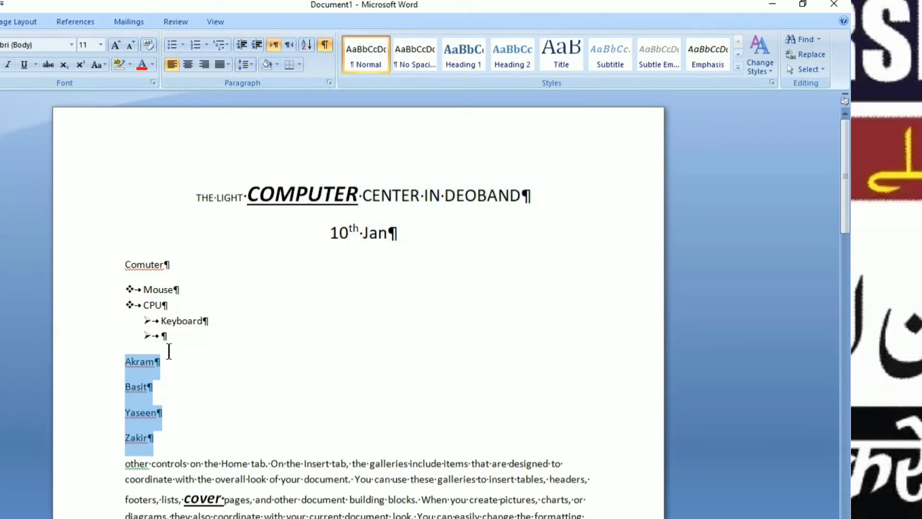
pyautogui.click(324, 44)
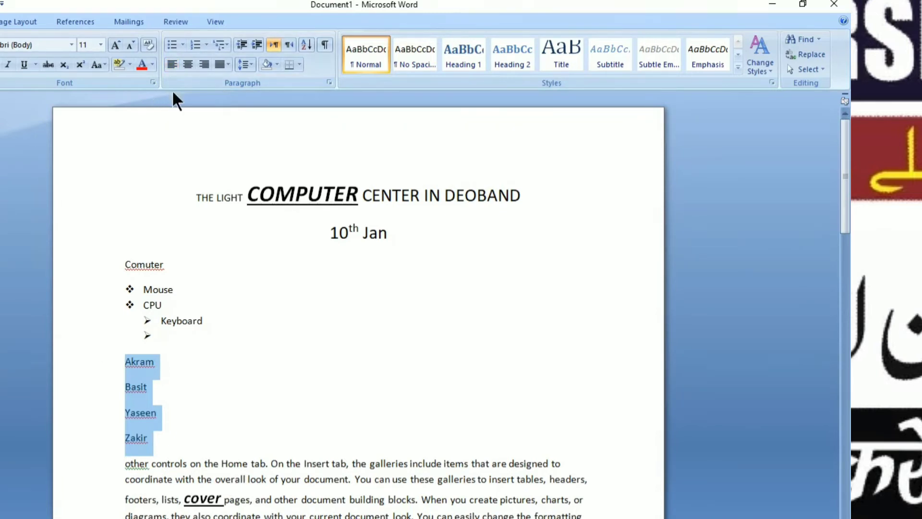
# - Center the four name lines, and align them to the right margin
pyautogui.click(187, 65)
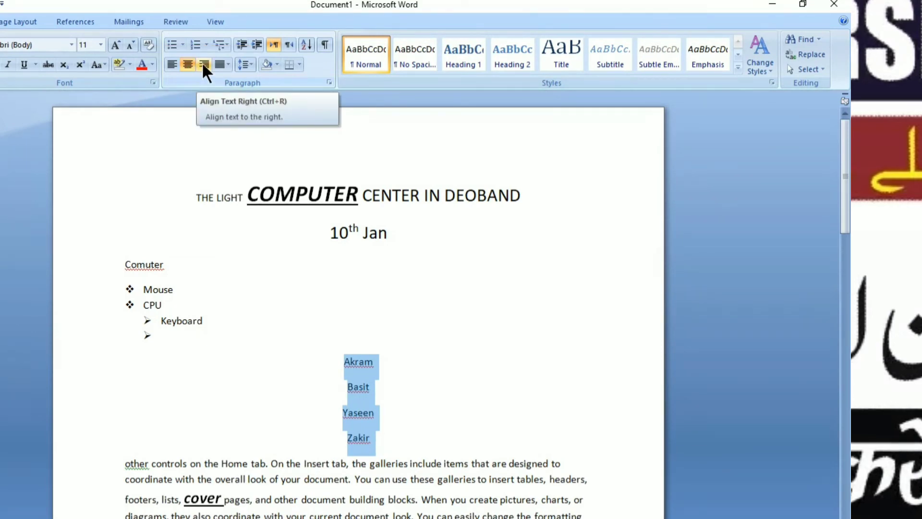
pyautogui.click(203, 65)
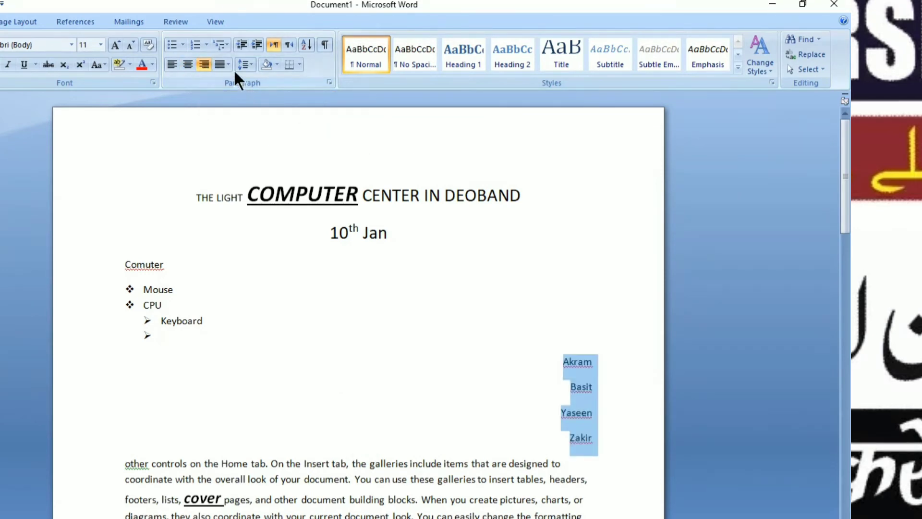
# - Apply Justify Medium alignment to the paragraph beginning "other controls on the Home tab"
pyautogui.click(386, 500)
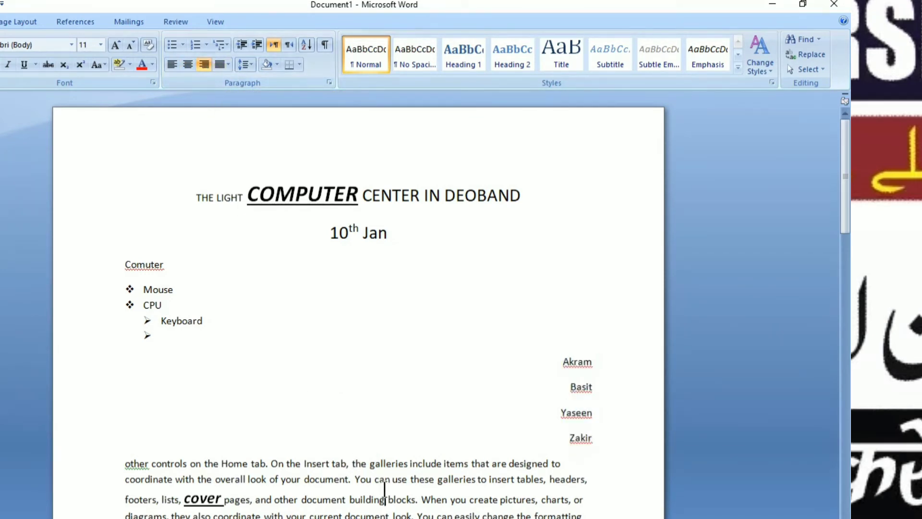
pyautogui.moveTo(845, 195); pyautogui.dragTo(845, 236)
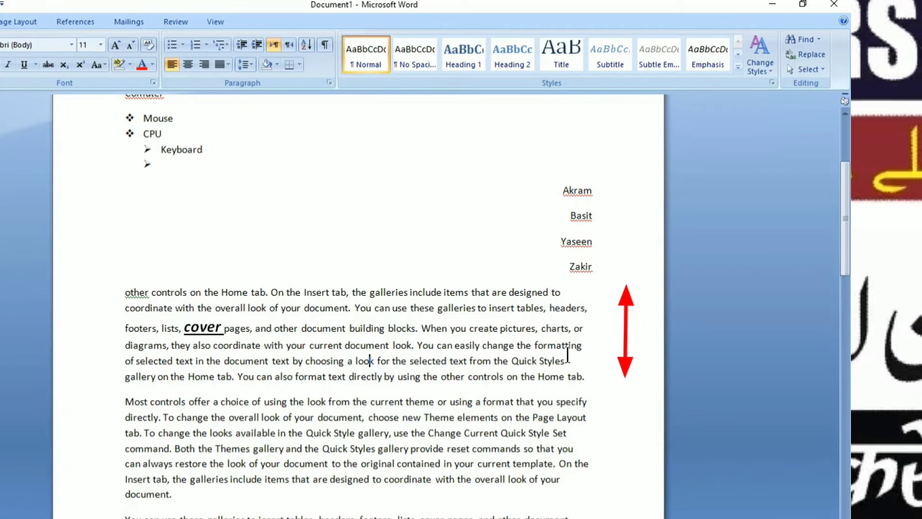
pyautogui.click(230, 64)
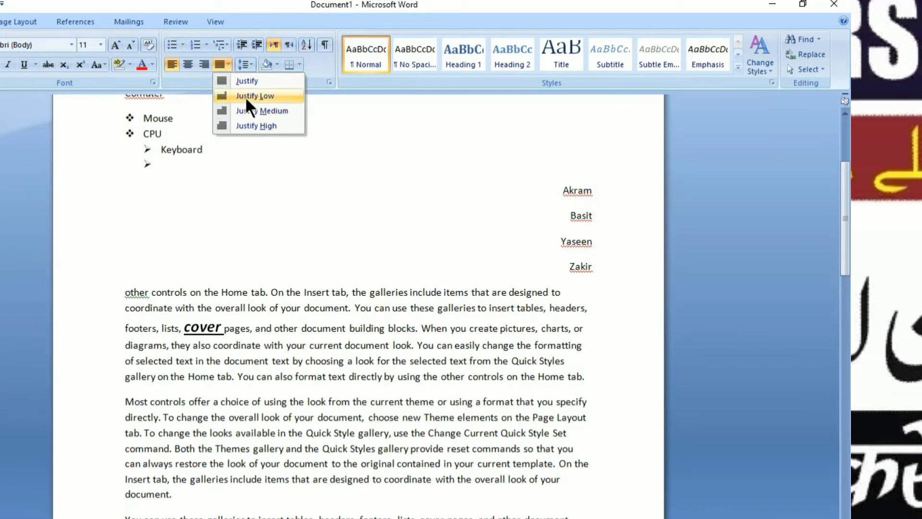
pyautogui.click(251, 110)
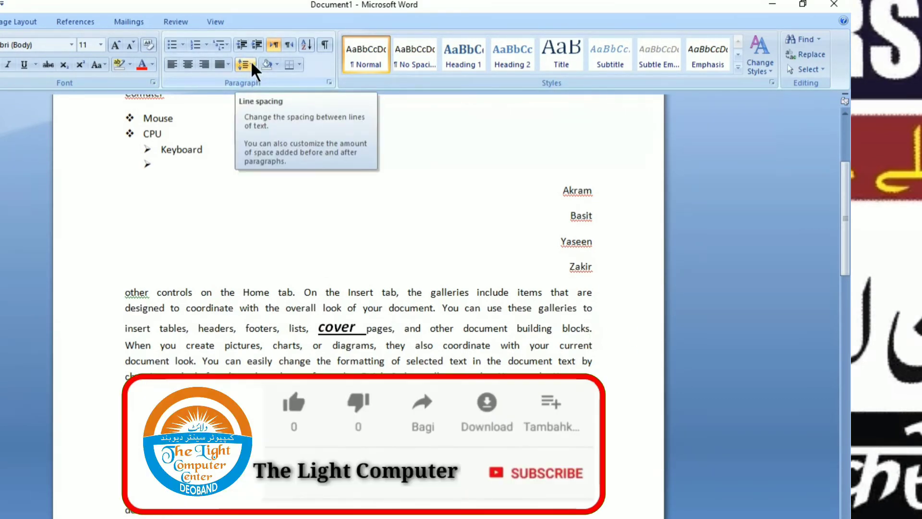
# - Try line spacings of 2.0 and 1.15 on the justified paragraph, and settle on 1.0
pyautogui.click(251, 61)
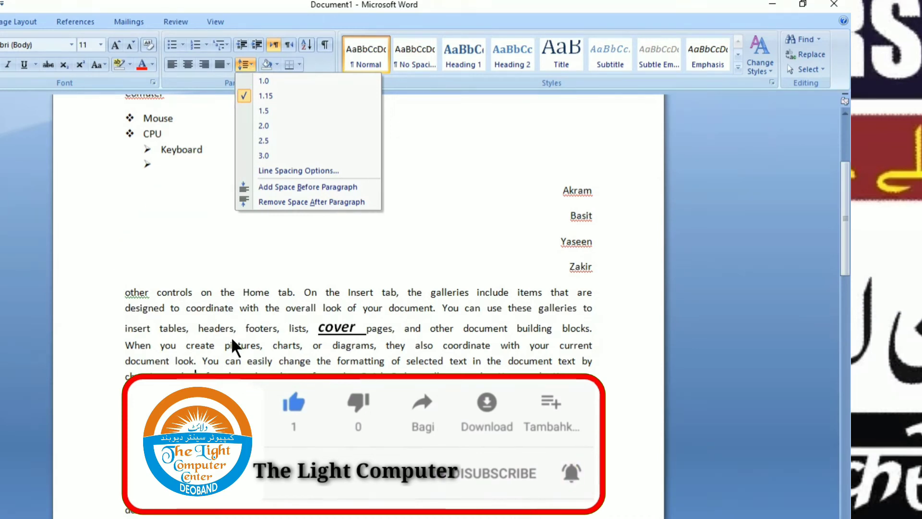
pyautogui.click(277, 126)
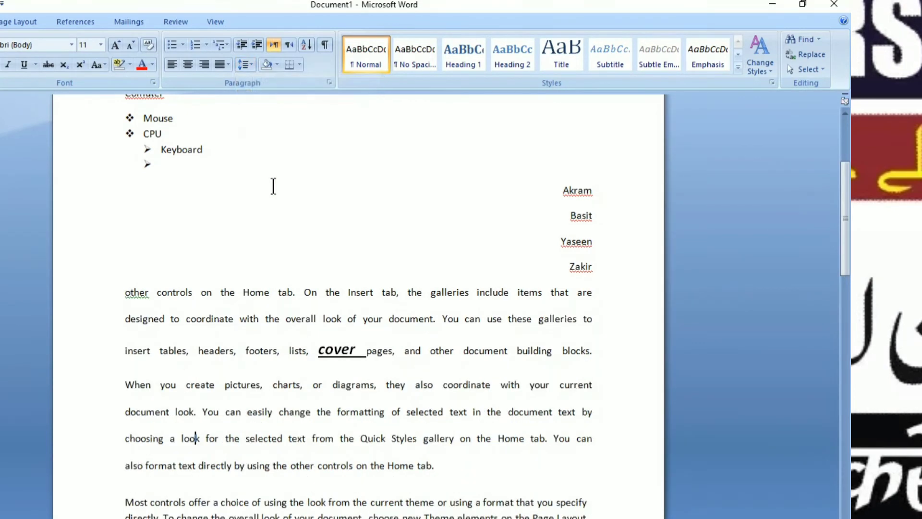
pyautogui.click(248, 62)
pyautogui.click(274, 96)
pyautogui.click(253, 65)
pyautogui.click(267, 80)
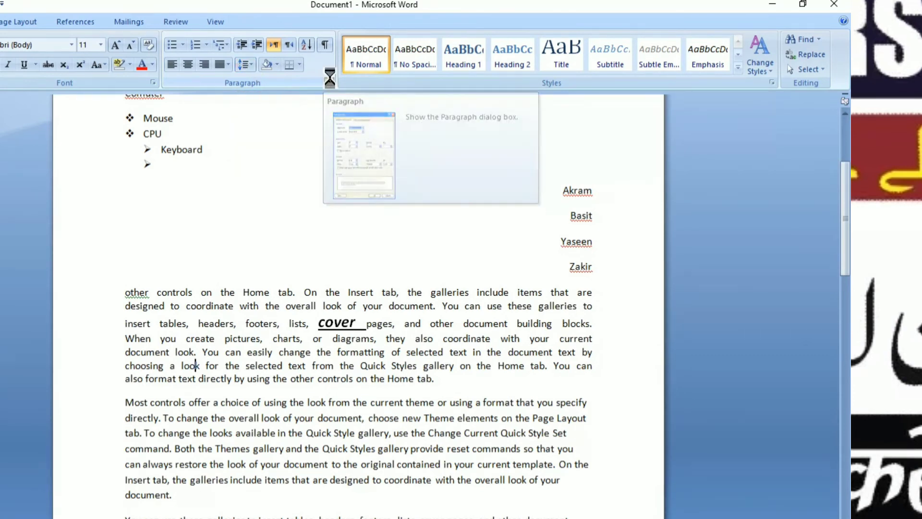
# - Review the indent and spacing settings in the Paragraph dialog, and look at the shading colors for the selected justified paragraph
pyautogui.click(329, 81)
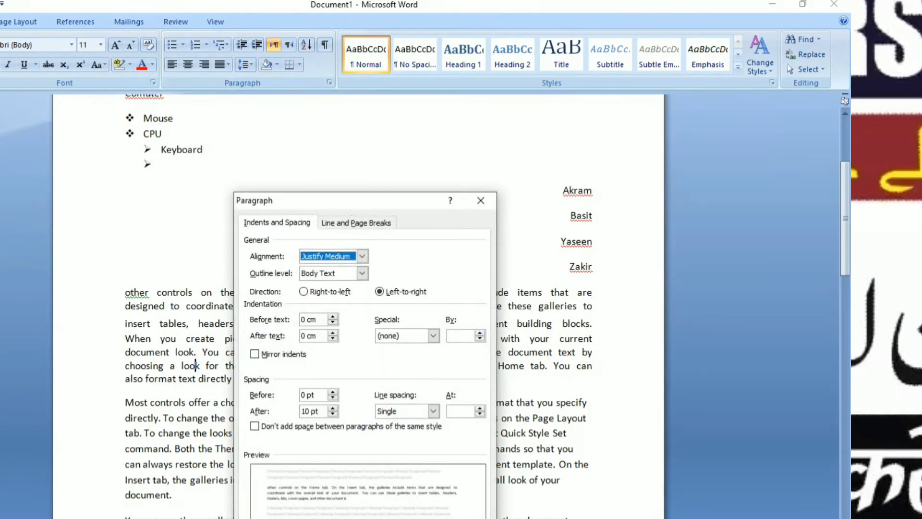
pyautogui.click(481, 200)
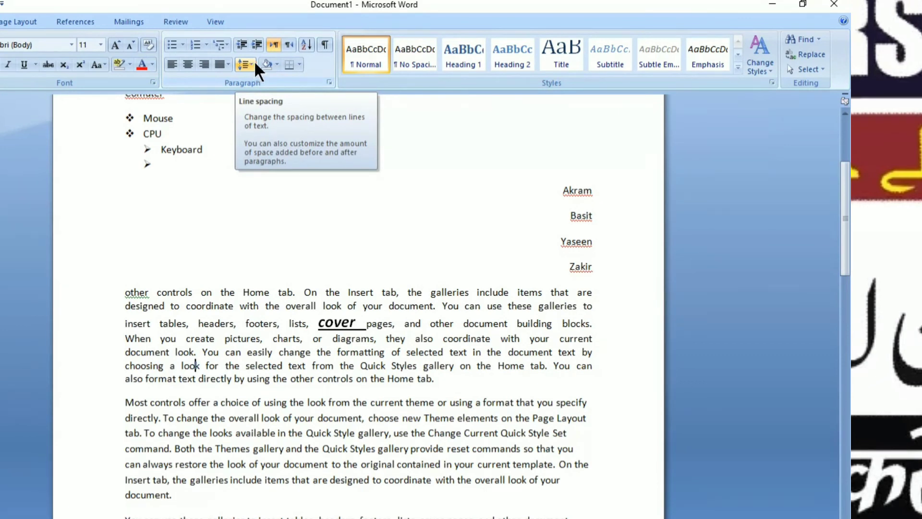
pyautogui.moveTo(435, 378); pyautogui.dragTo(134, 293)
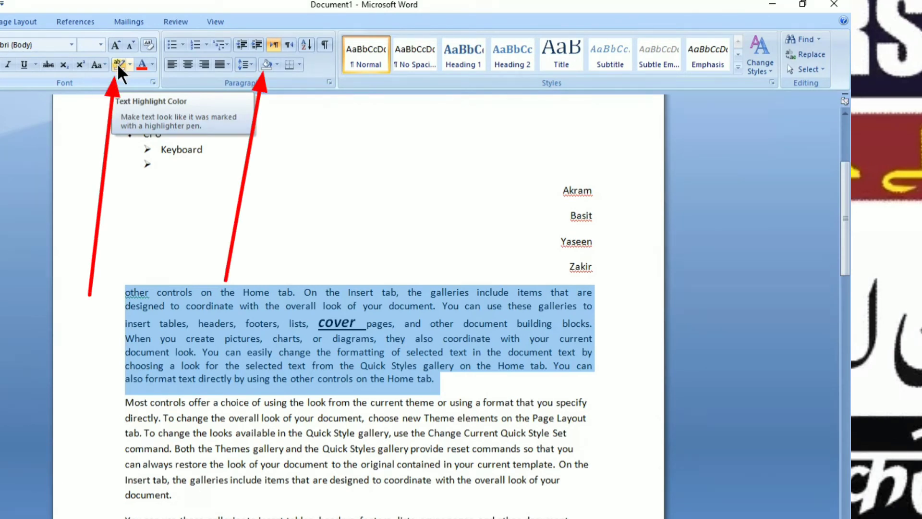
pyautogui.click(277, 64)
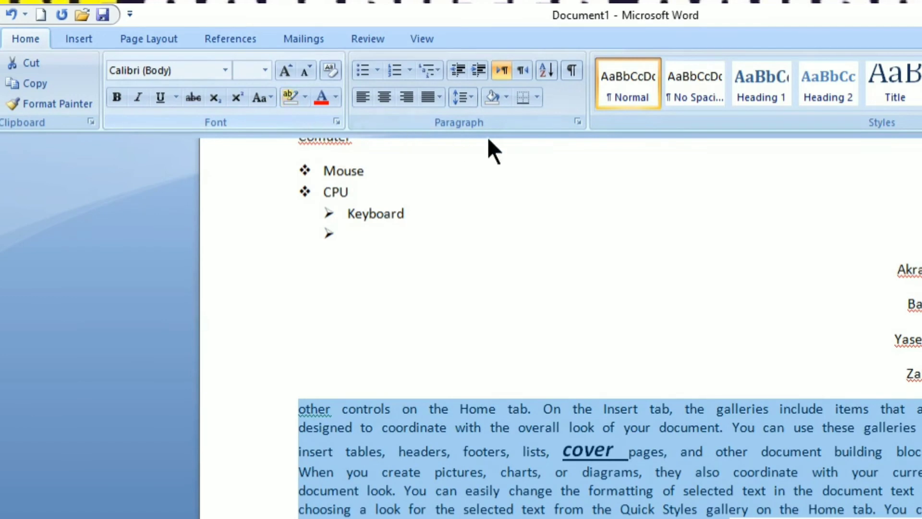
pyautogui.click(588, 427)
# - Select the text from "the overall look" to the end of the justified paragraph and examine the available border options
pyautogui.moveTo(721, 514); pyautogui.dragTo(491, 425)
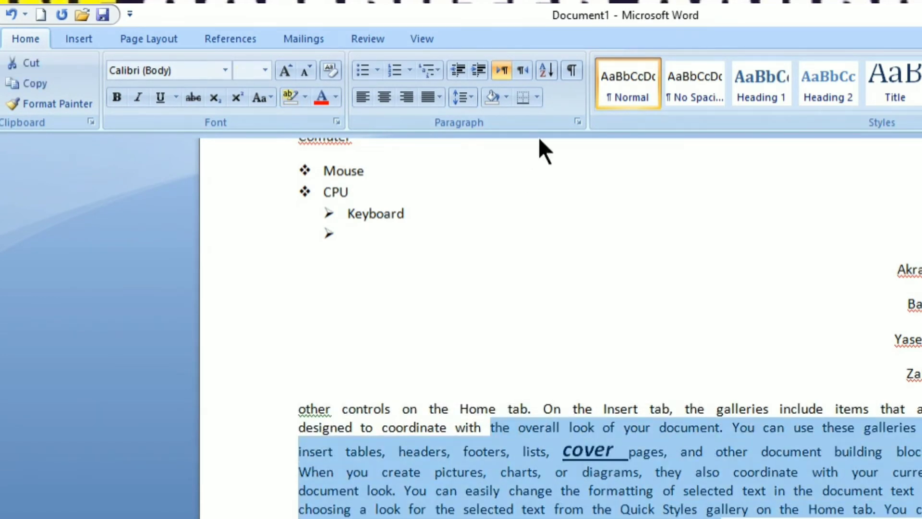
pyautogui.click(537, 97)
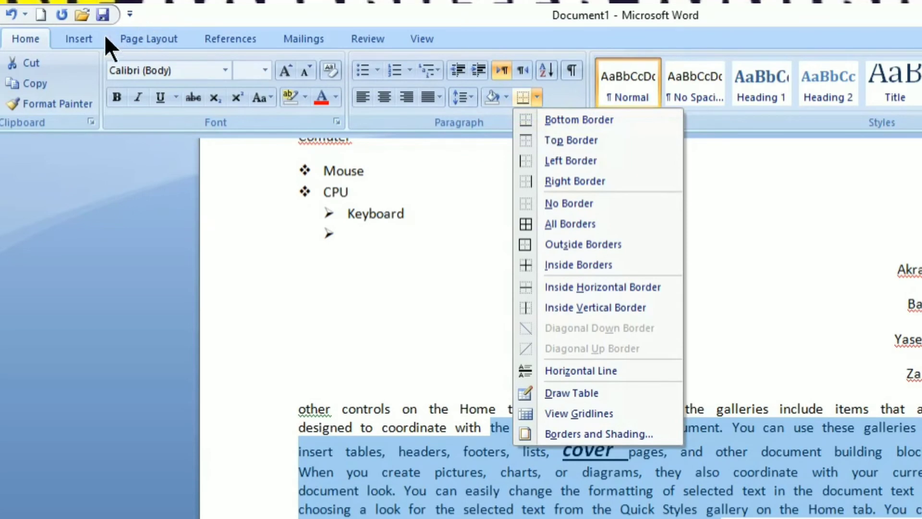
pyautogui.click(83, 39)
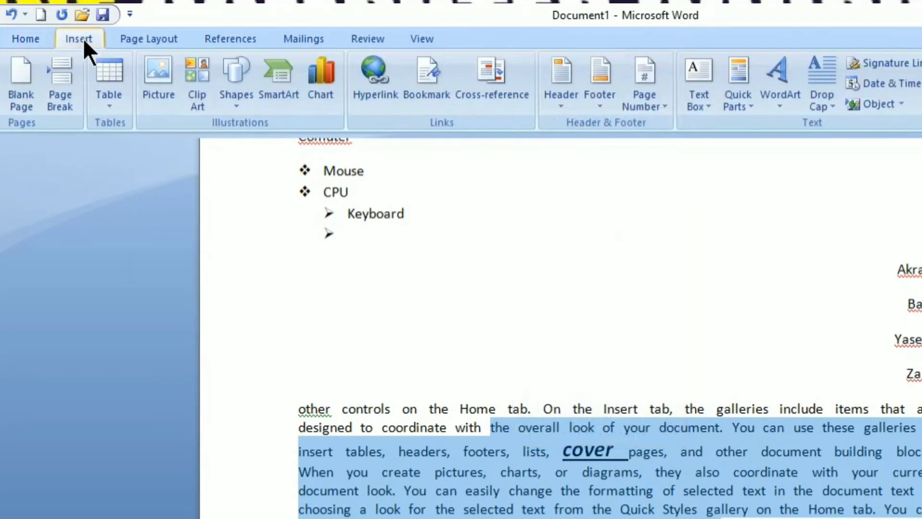
pyautogui.click(31, 37)
pyautogui.click(537, 98)
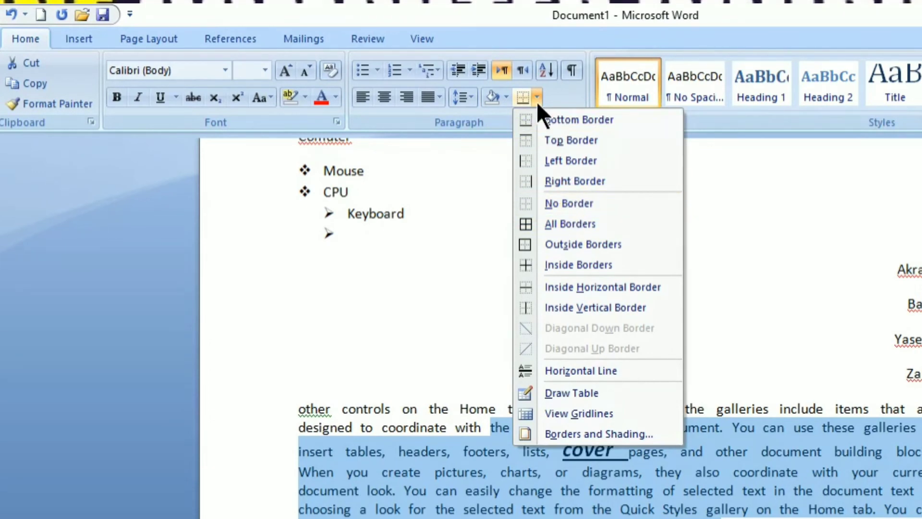
pyautogui.click(769, 508)
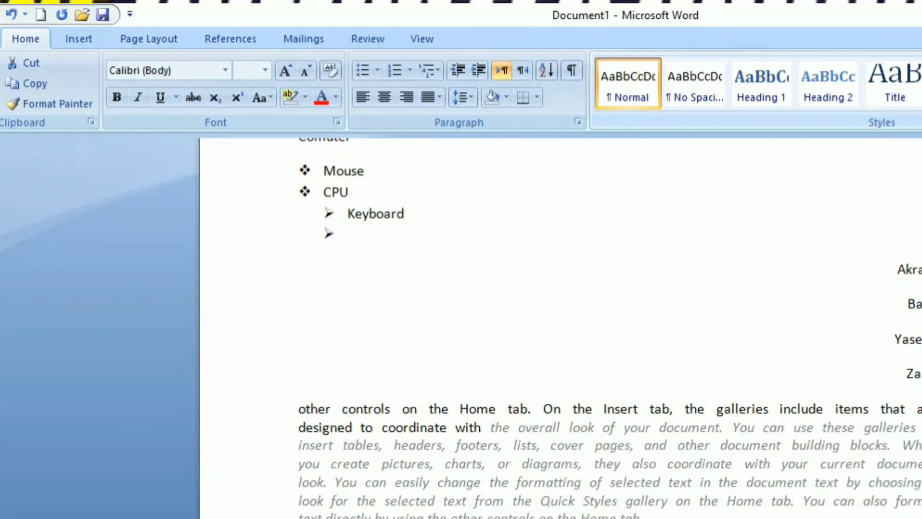
# - Select "selected text from the Quick" and preview the built-in theme colors and theme fonts without applying any
pyautogui.click(546, 472)
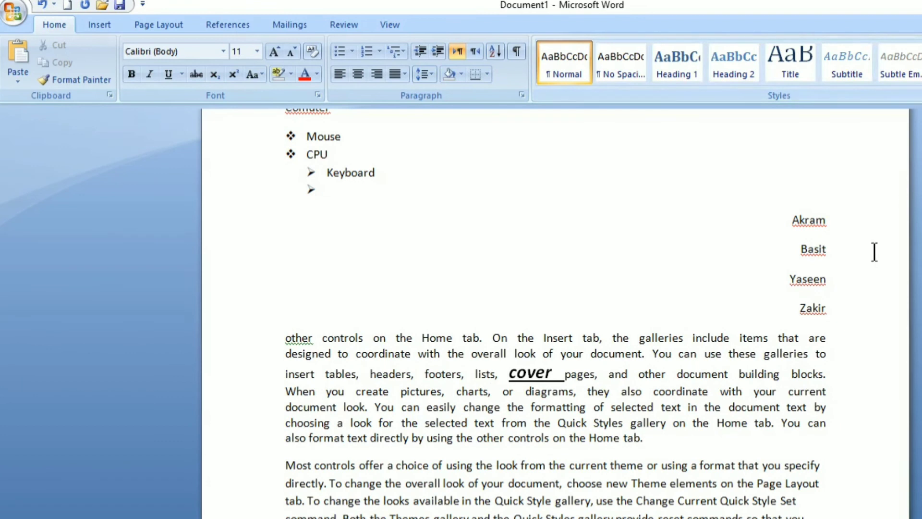
pyautogui.moveTo(586, 425)
pyautogui.mouseDown()
pyautogui.moveTo(474, 425)
pyautogui.moveTo(423, 437)
pyautogui.moveTo(425, 424)
pyautogui.mouseUp()
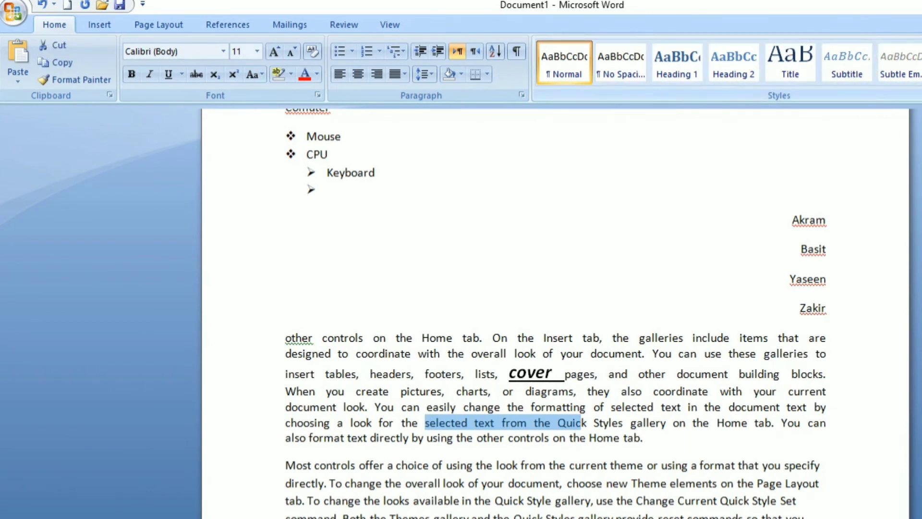
pyautogui.moveTo(921, 117)
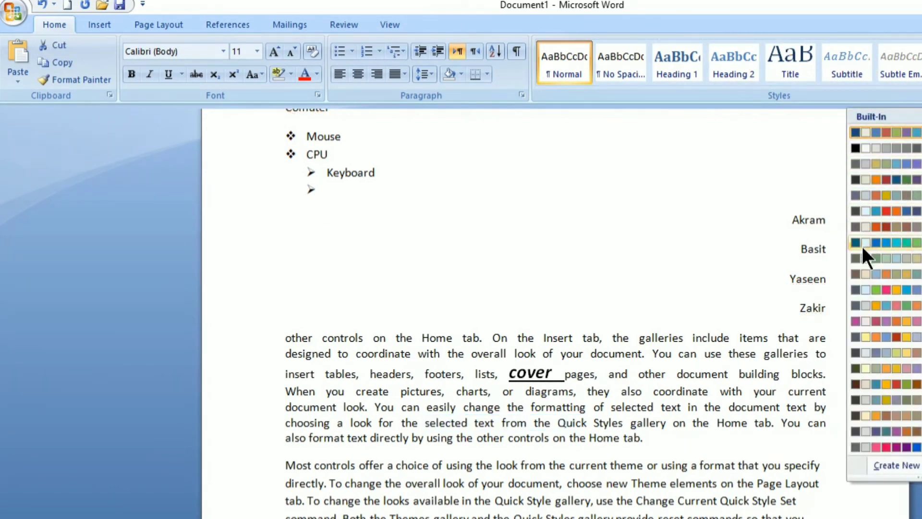
pyautogui.moveTo(921, 134)
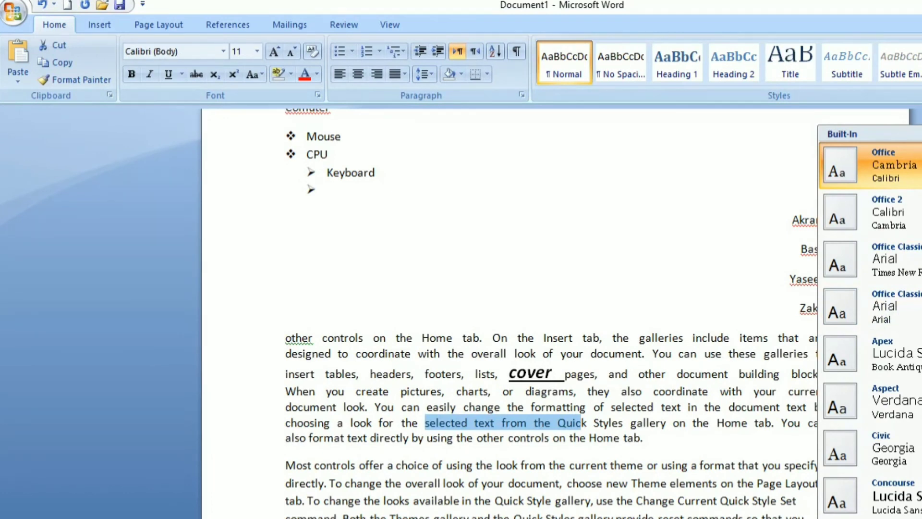
pyautogui.press('Escape')
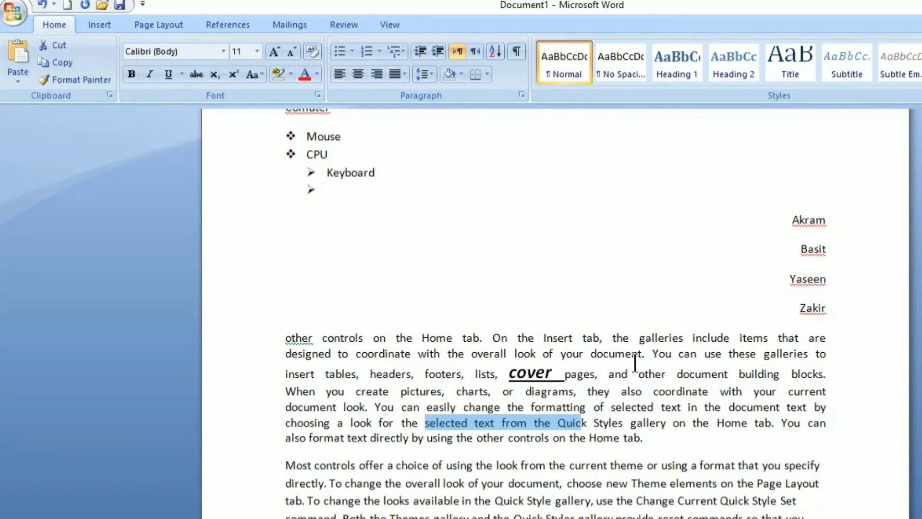
pyautogui.click(445, 380)
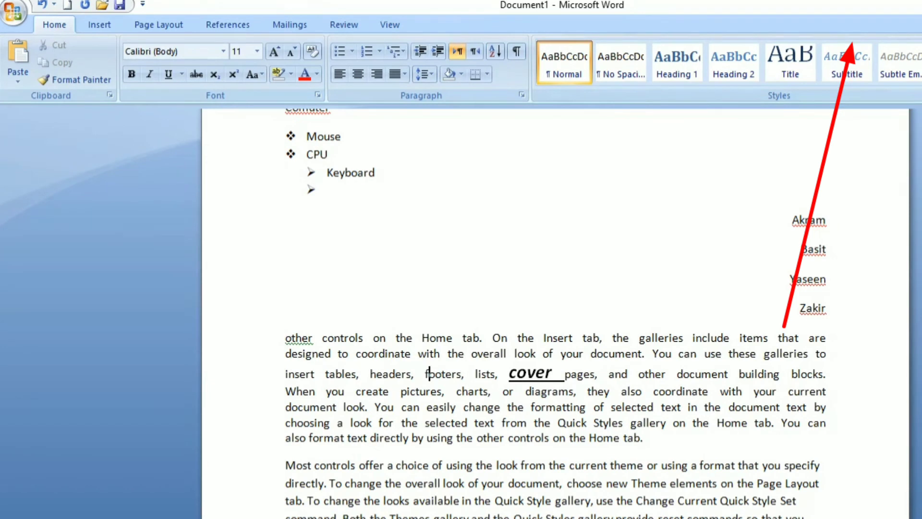
# - Search the document for the word "Looks"
pyautogui.hotkey('ctrl', 'f')
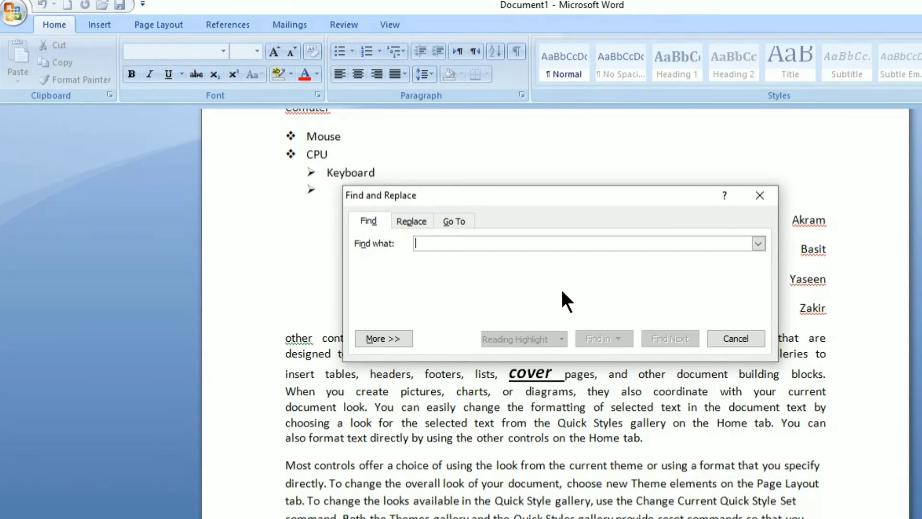
pyautogui.write('Looks')
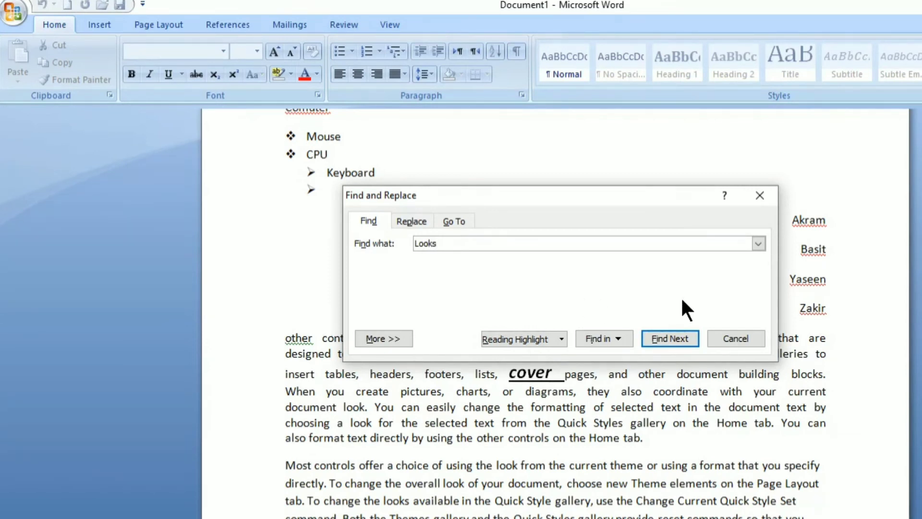
pyautogui.click(671, 337)
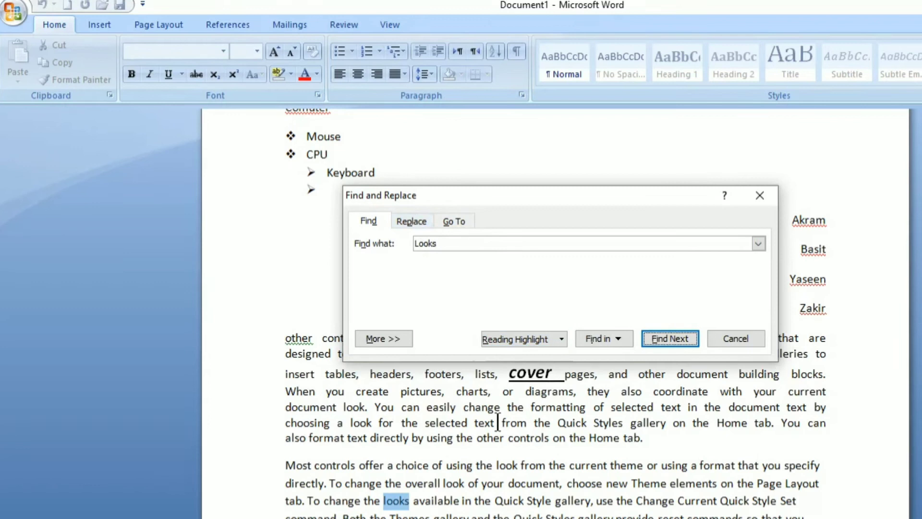
pyautogui.click(496, 445)
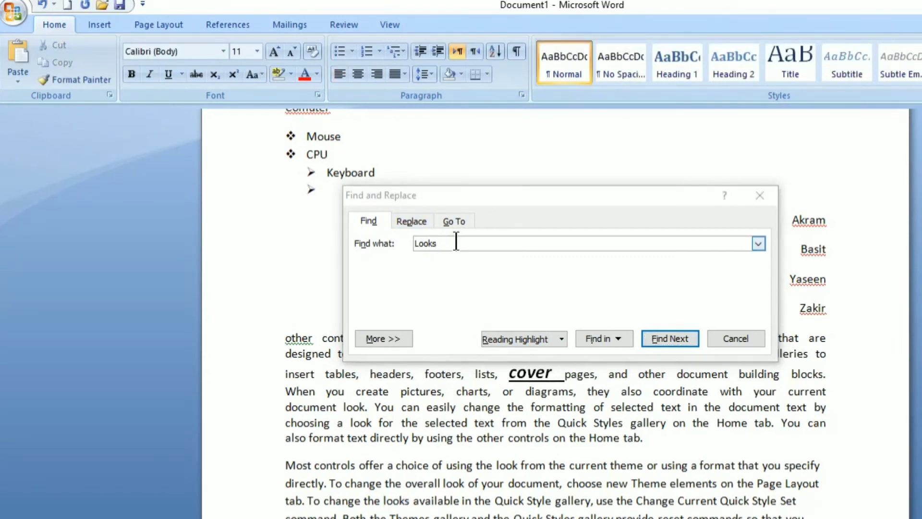
# - Replace the first occurrence of "Looks" with "Books" and check the replaced word in the text
pyautogui.click(417, 220)
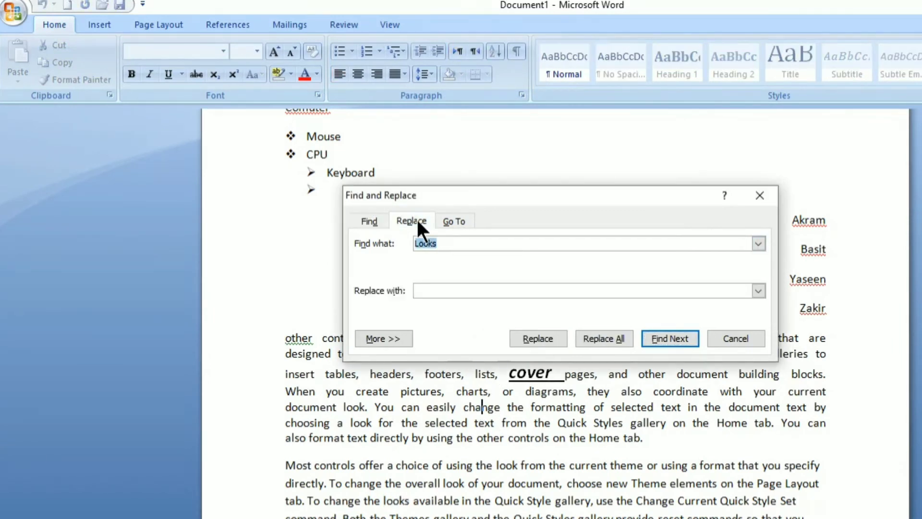
pyautogui.click(444, 293)
pyautogui.write('Books')
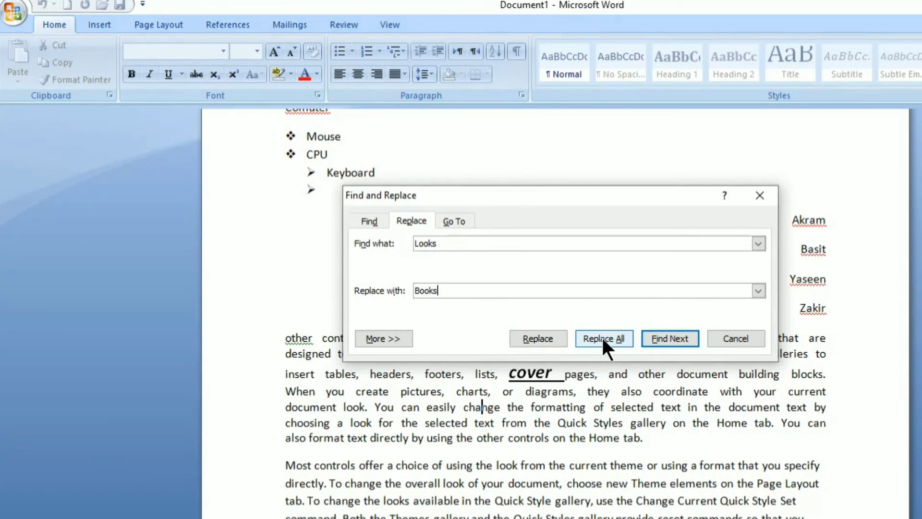
pyautogui.click(538, 338)
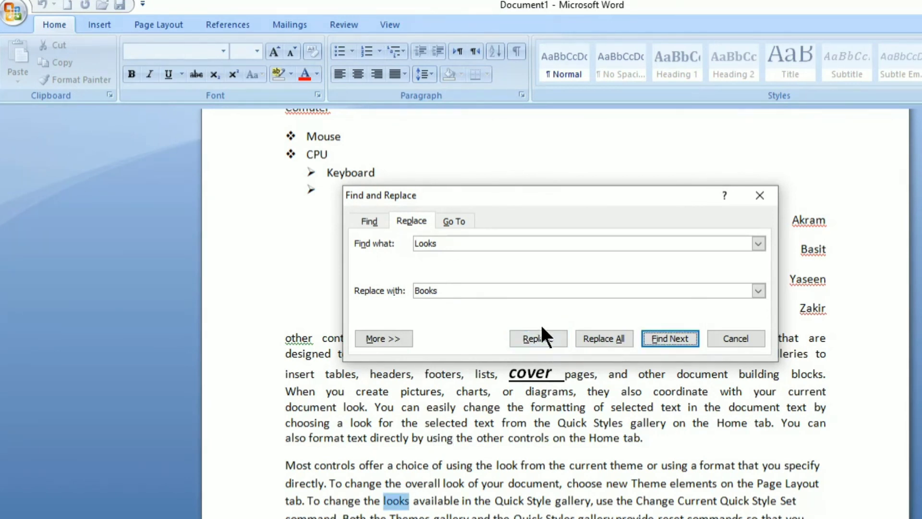
pyautogui.click(543, 335)
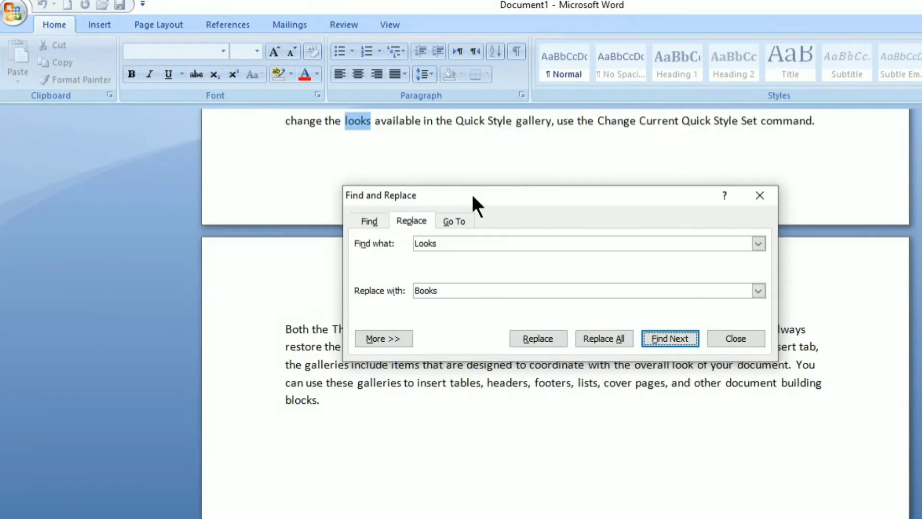
pyautogui.click(577, 155)
pyautogui.scroll(15, 577, 155)
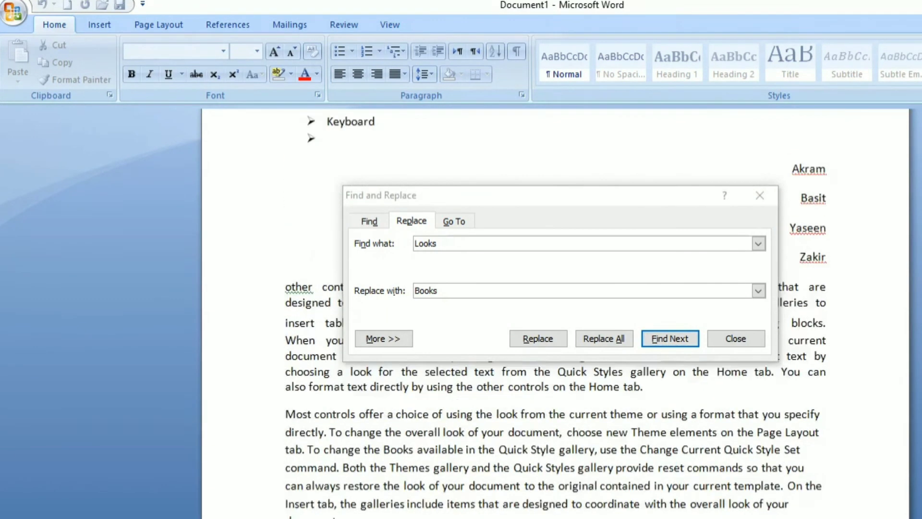
pyautogui.scroll(2, 552, 312)
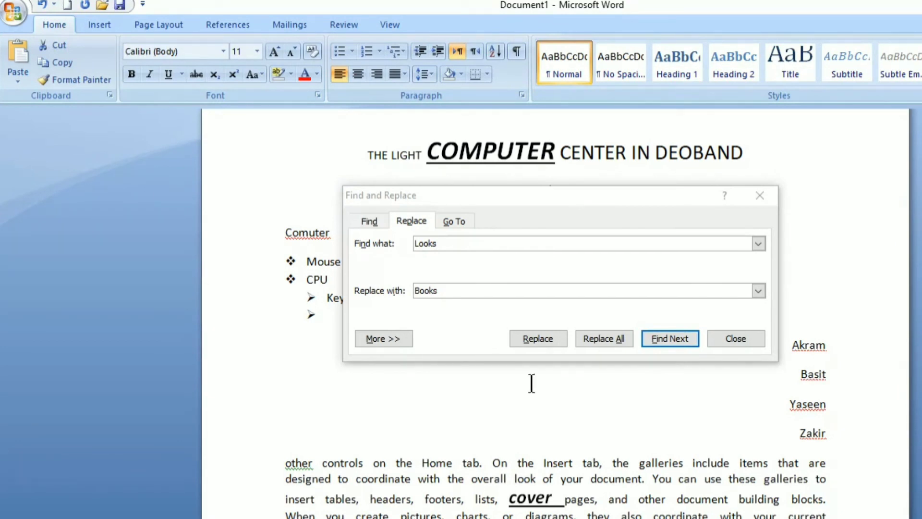
# - Go to page 2 of the document by page number and close the Find and Replace dialog
pyautogui.click(454, 221)
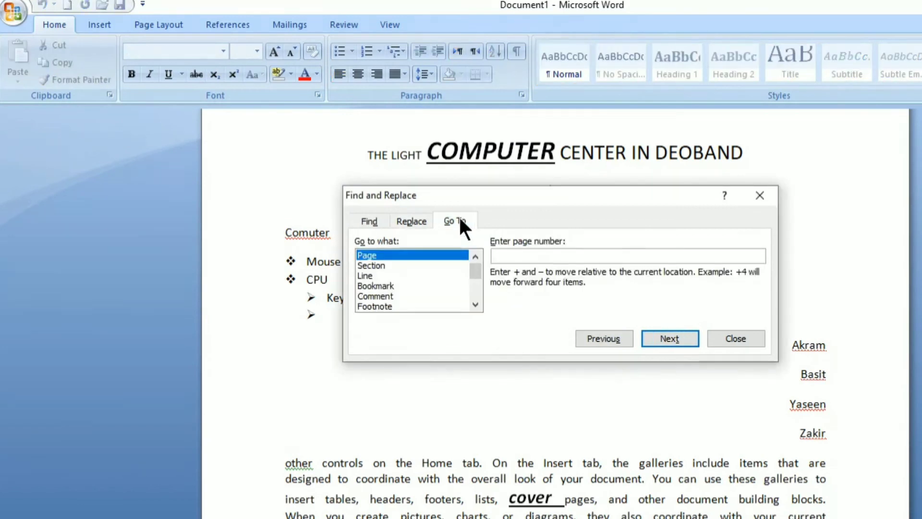
pyautogui.click(533, 256)
pyautogui.write('2')
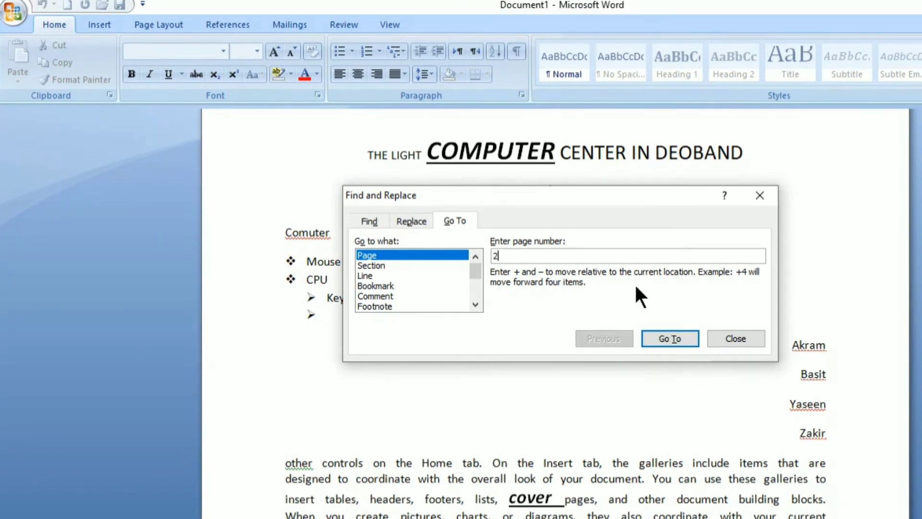
pyautogui.click(670, 338)
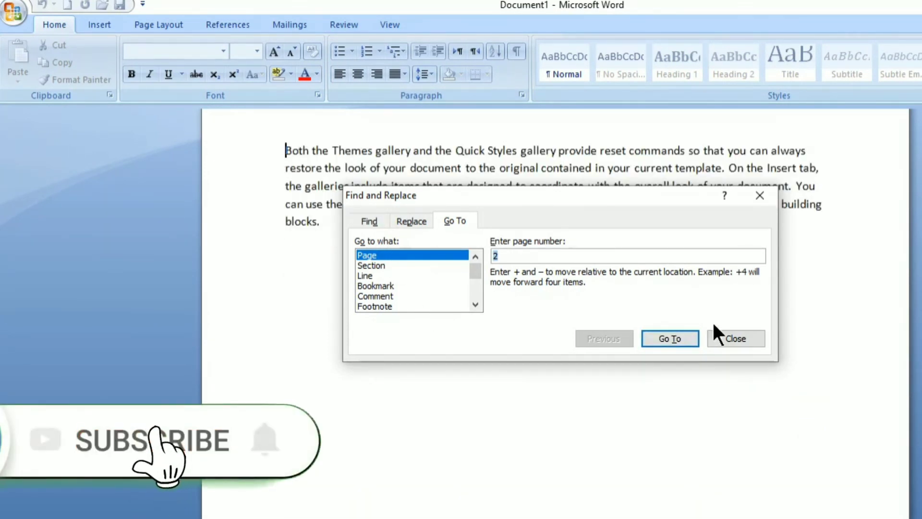
pyautogui.click(731, 339)
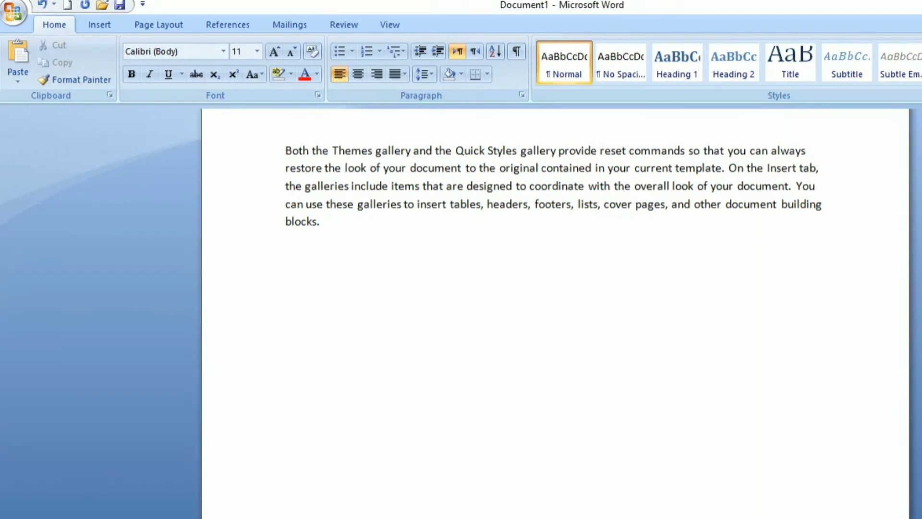
# - Select the entire document, look over the selected text, and clear the selection
pyautogui.press('F8')
pyautogui.hotkey('ctrl', 'a')
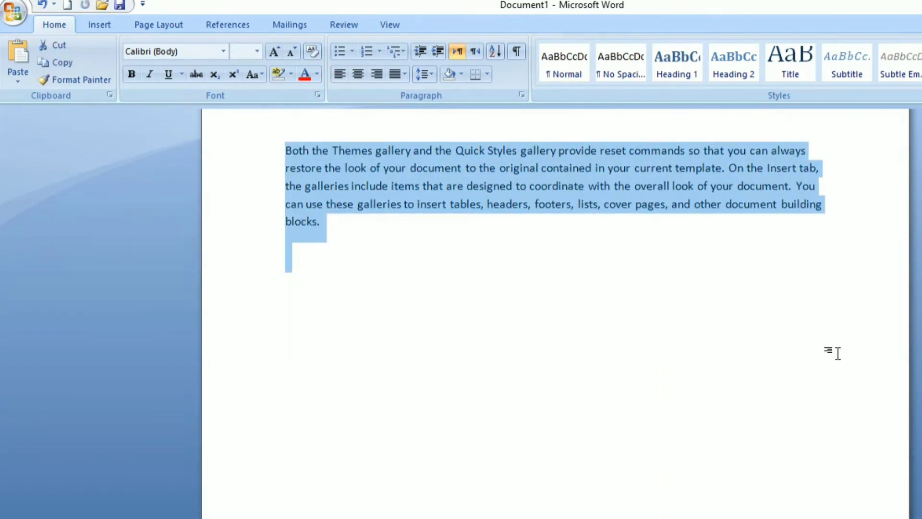
pyautogui.scroll(1, 817, 375)
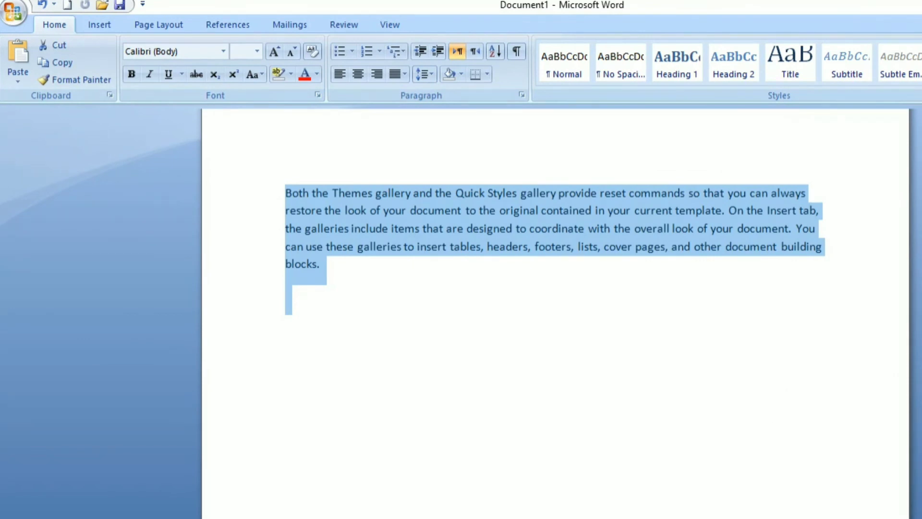
pyautogui.scroll(9, 769, 431)
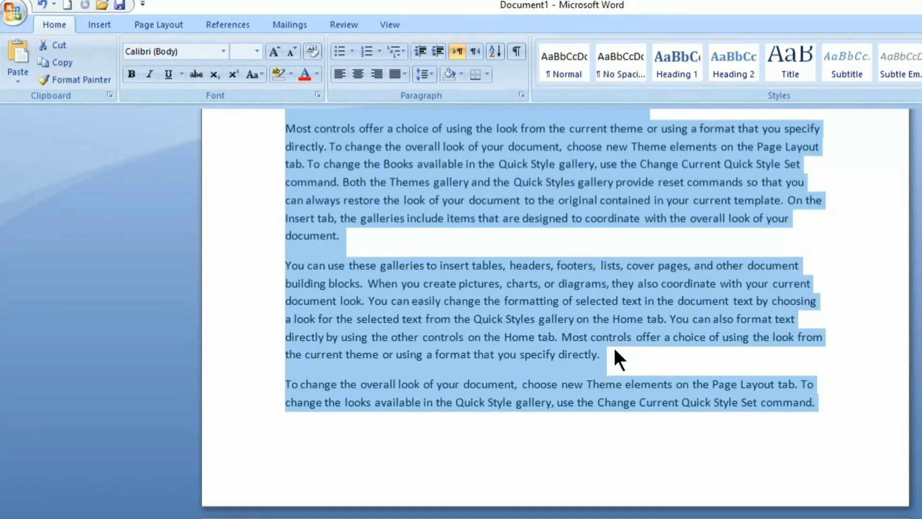
pyautogui.click(769, 431)
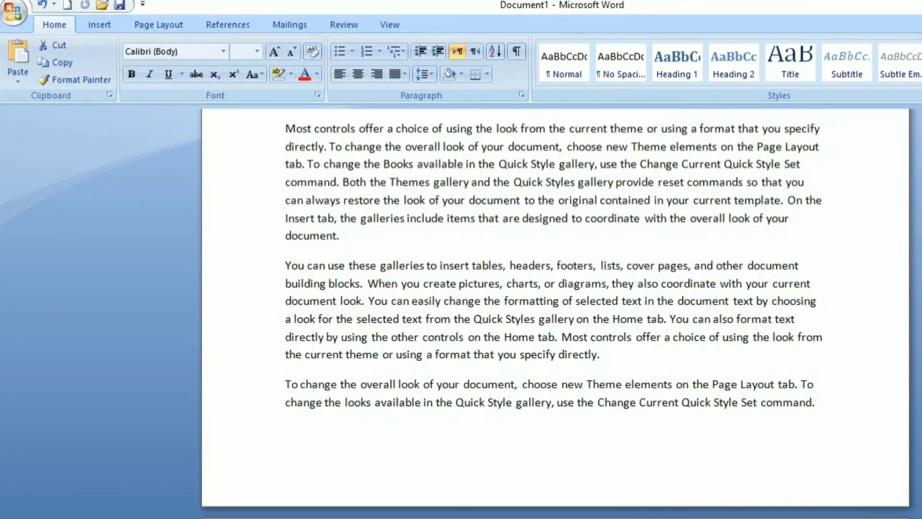